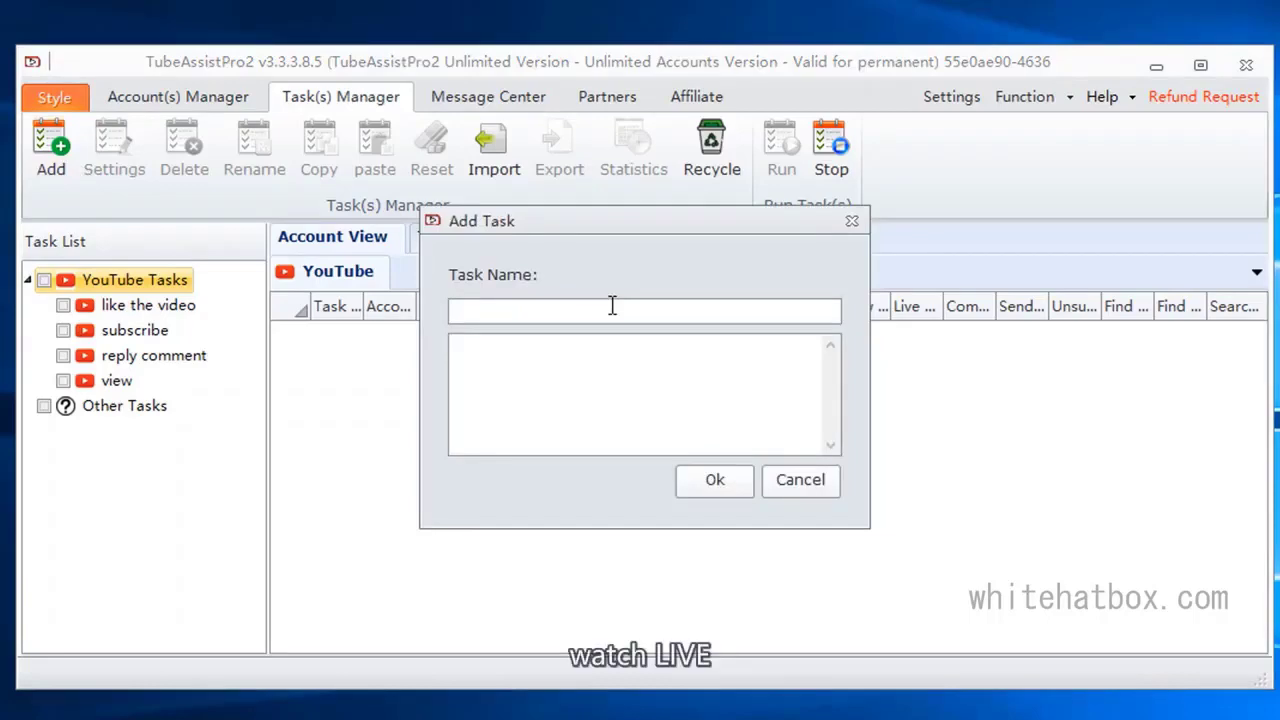
# Step: Create a task named "watch live" and add a custom template tab with the same name
pyautogui.write('watch live')
pyautogui.click(722, 488)
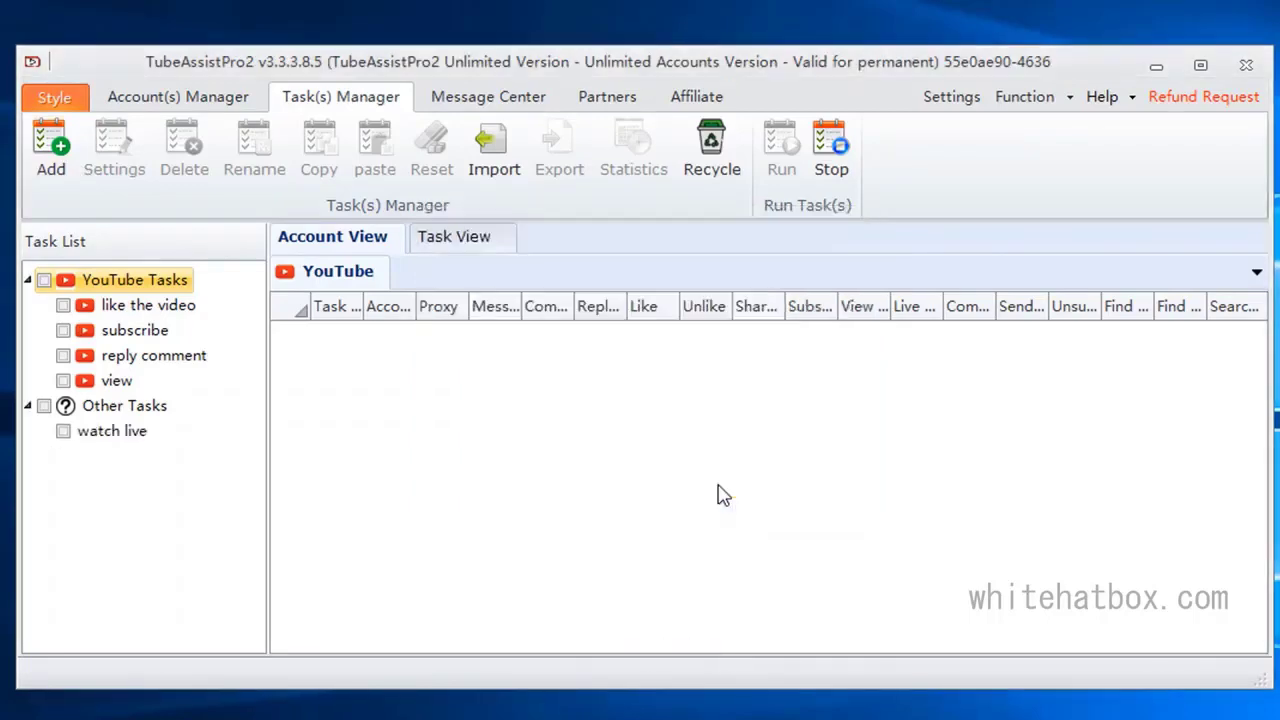
pyautogui.click(687, 224)
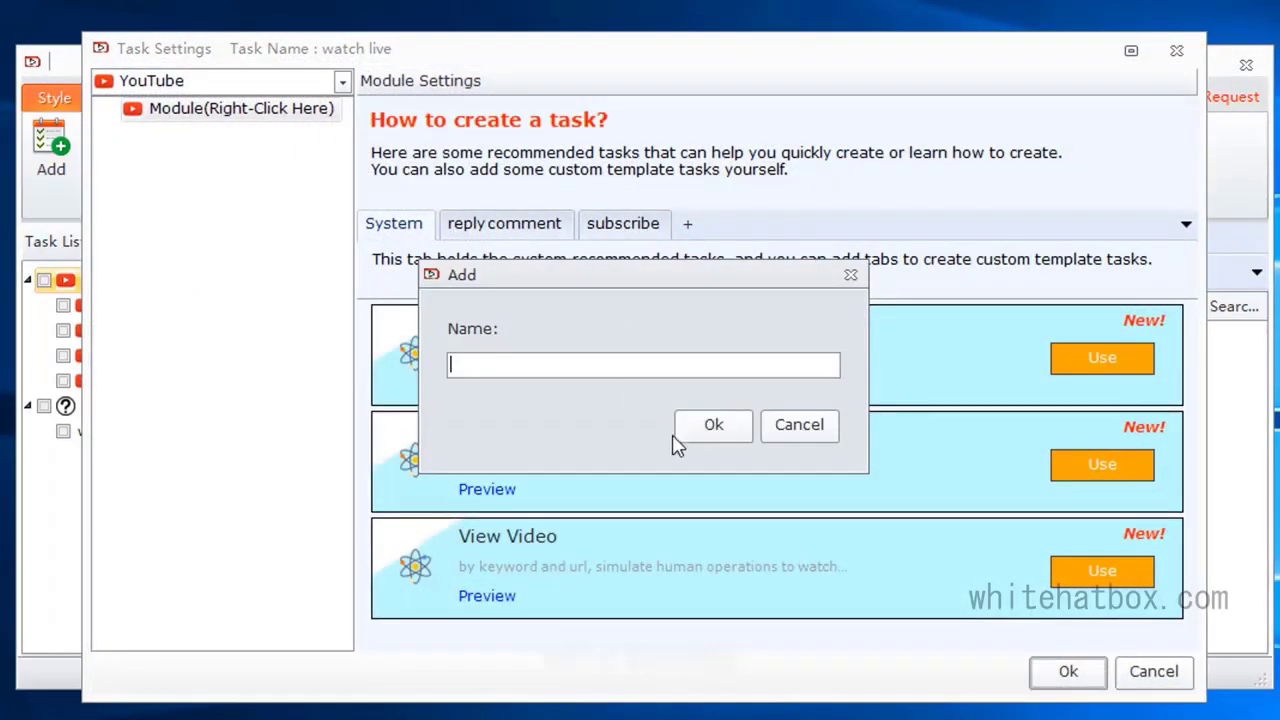
pyautogui.write('watch live')
pyautogui.click(712, 426)
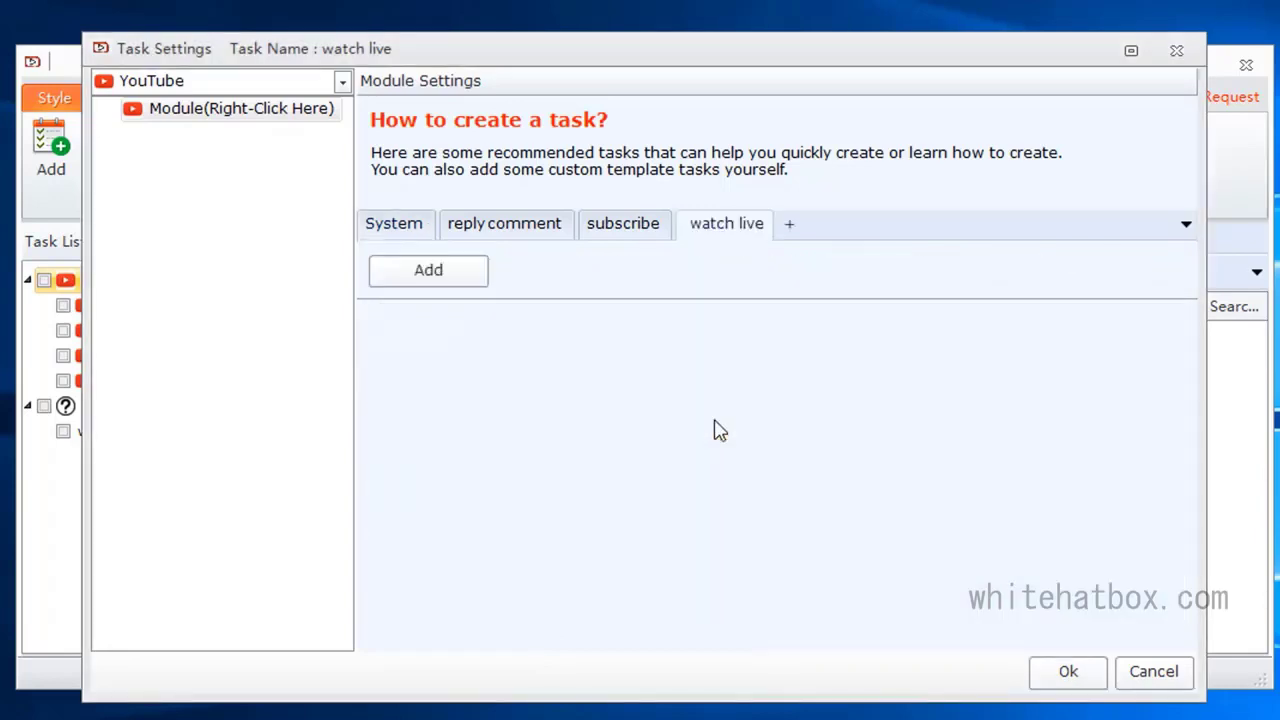
# Step: Start a custom template named "watch live" and add an Account module to it
pyautogui.click(466, 274)
pyautogui.click(229, 49)
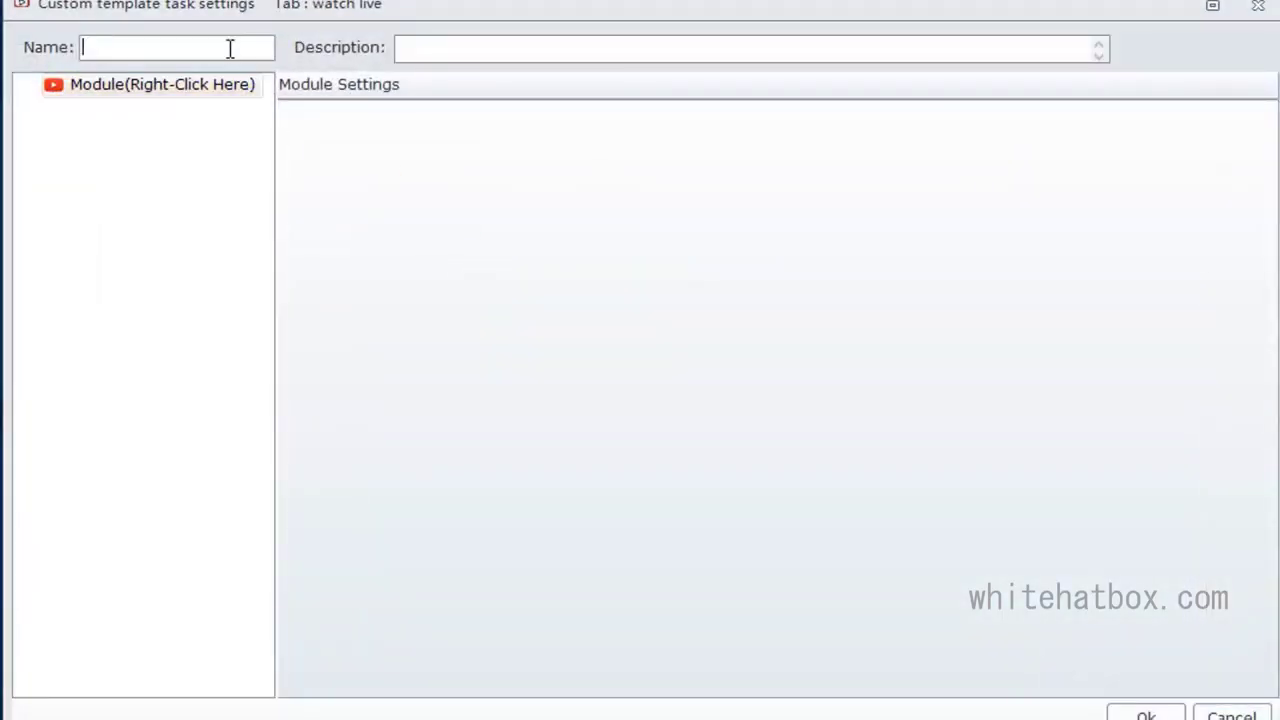
pyautogui.write('watch live')
pyautogui.rightClick(216, 89)
pyautogui.moveTo(238, 108)
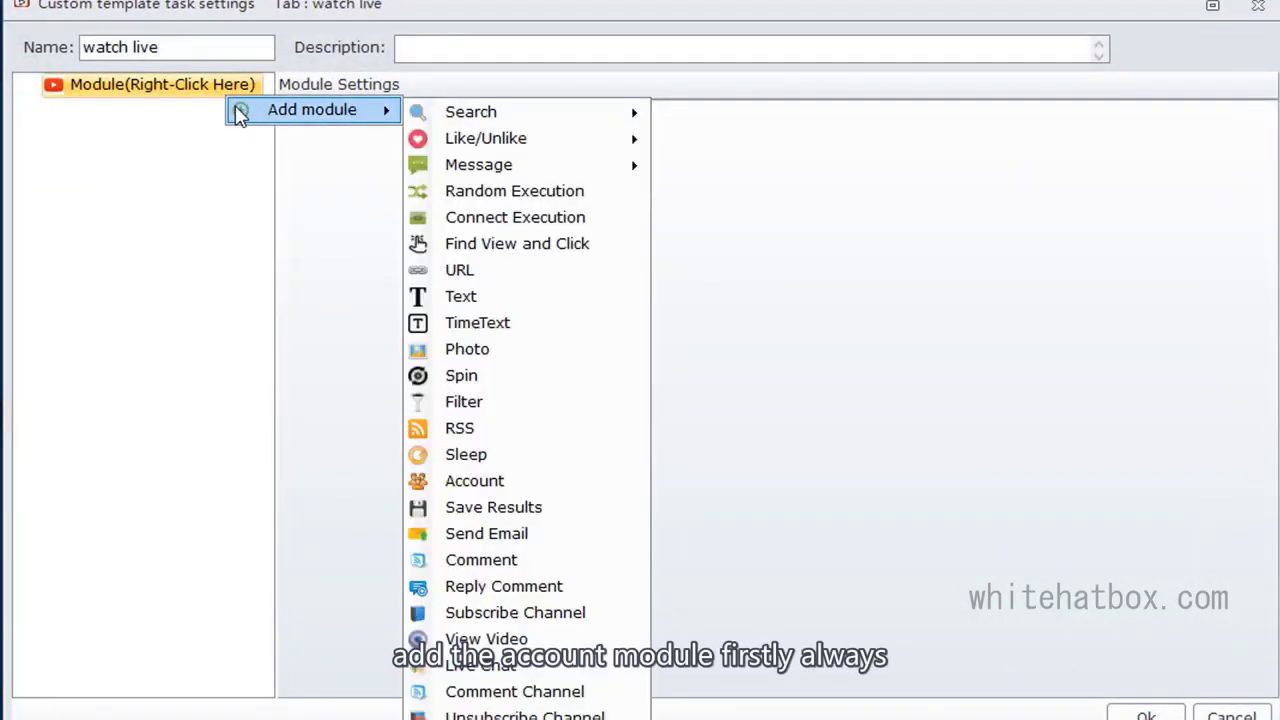
pyautogui.click(470, 481)
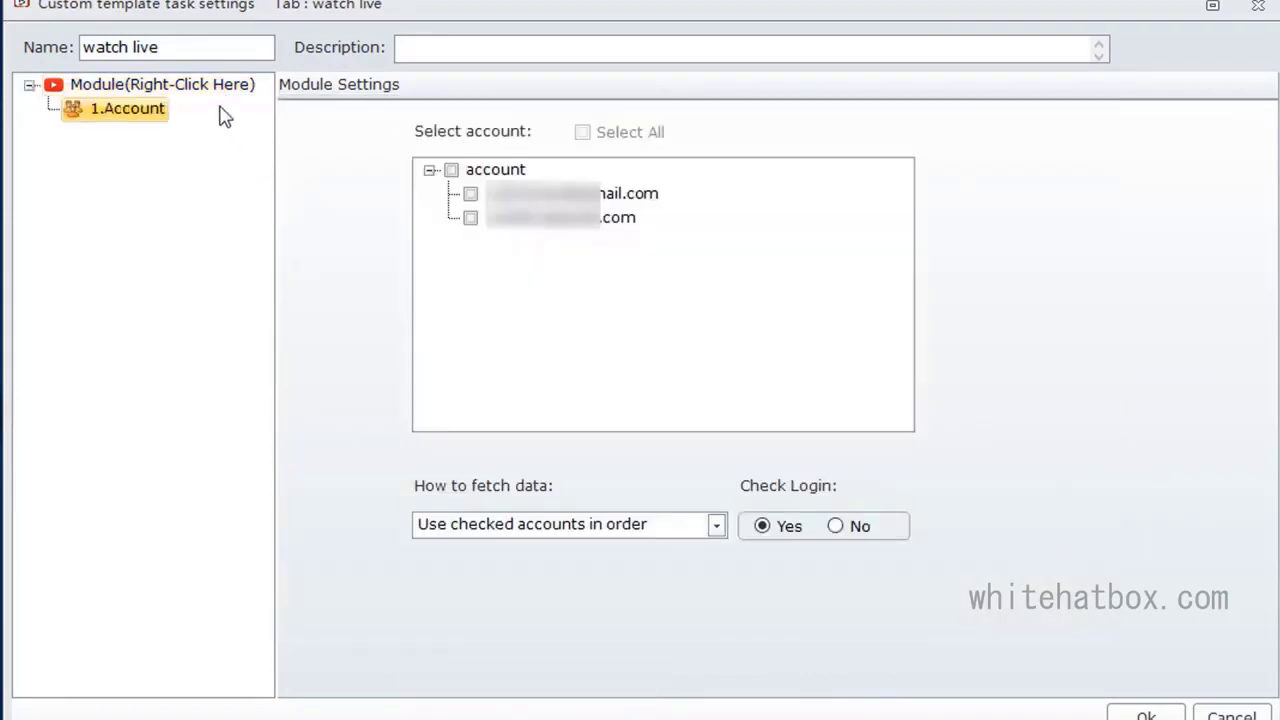
# Step: Add a Watch the live module to the template and set its account source to 1.Account
pyautogui.rightClick(205, 88)
pyautogui.moveTo(258, 103)
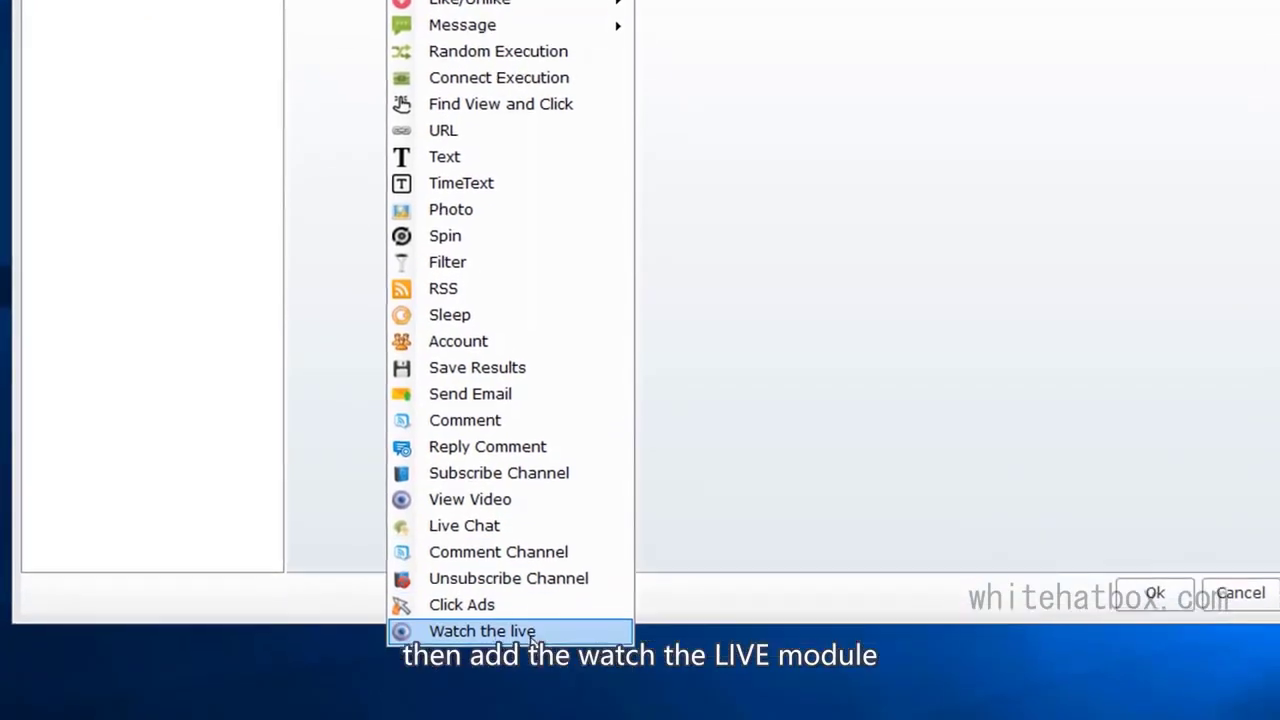
pyautogui.click(525, 631)
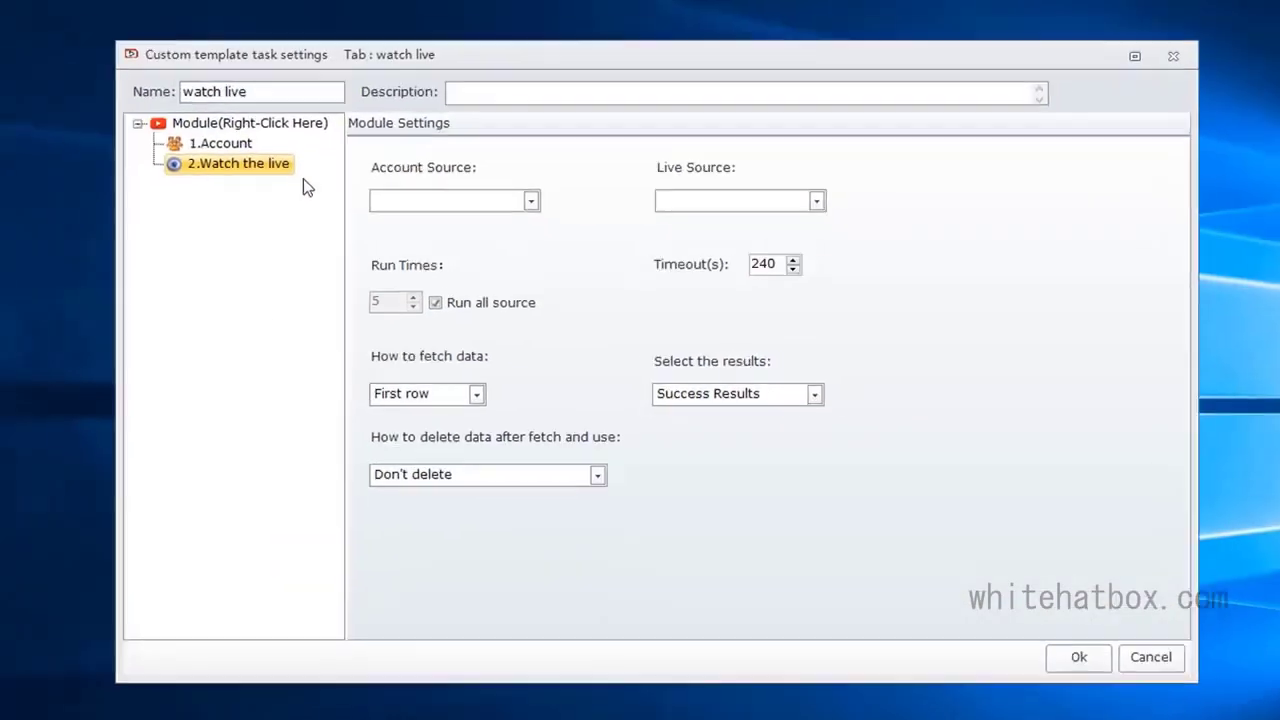
pyautogui.click(376, 62)
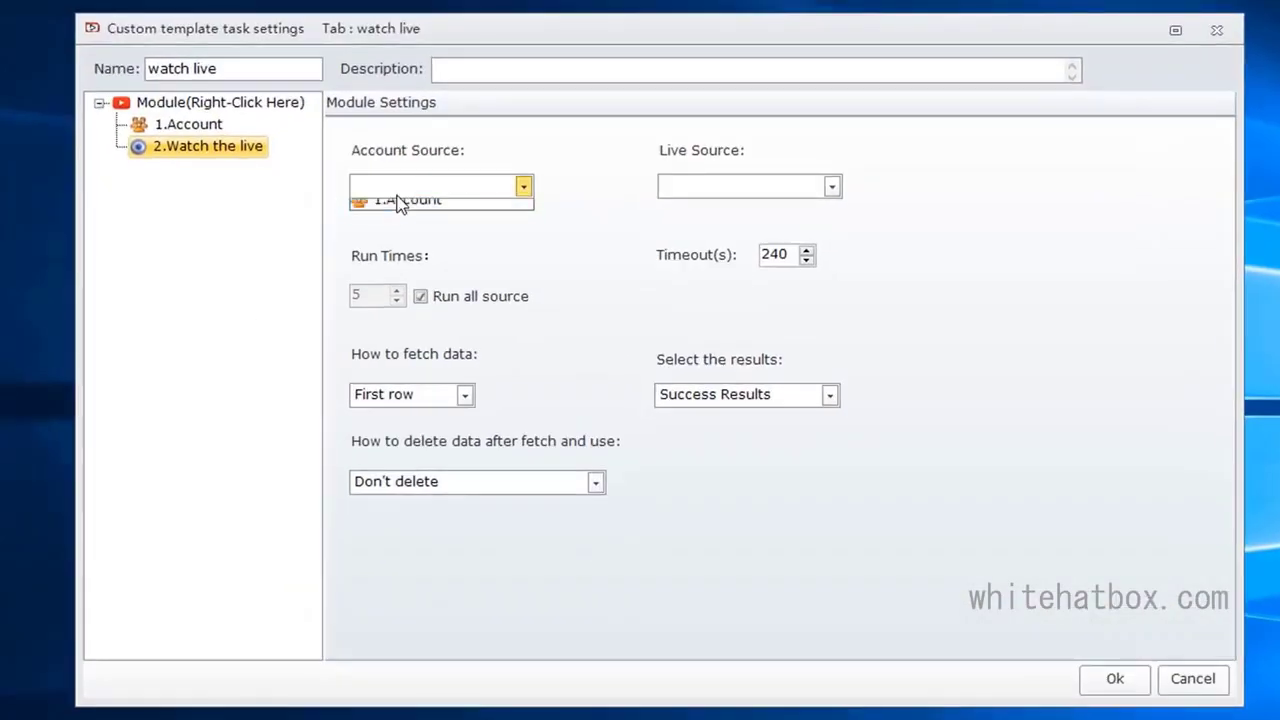
pyautogui.click(400, 201)
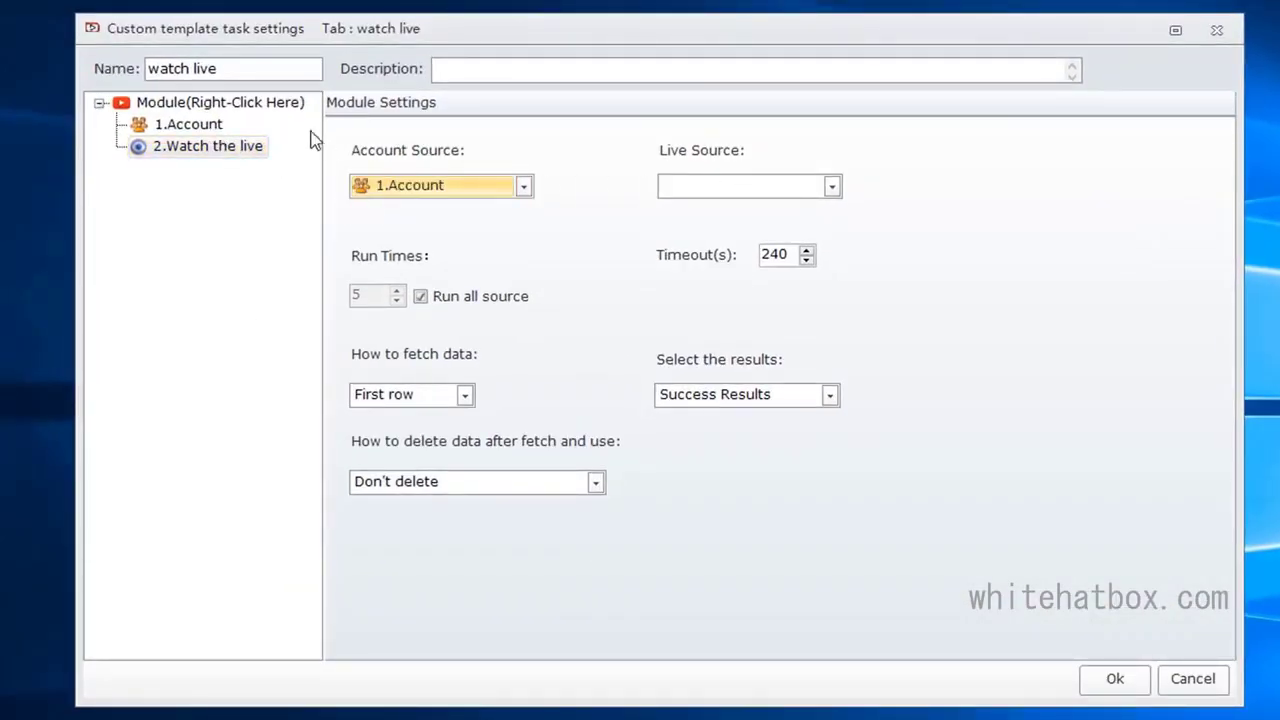
# Step: Insert a URL module between Account and Watch the live, and rename it "live source"
pyautogui.rightClick(218, 130)
pyautogui.moveTo(300, 140)
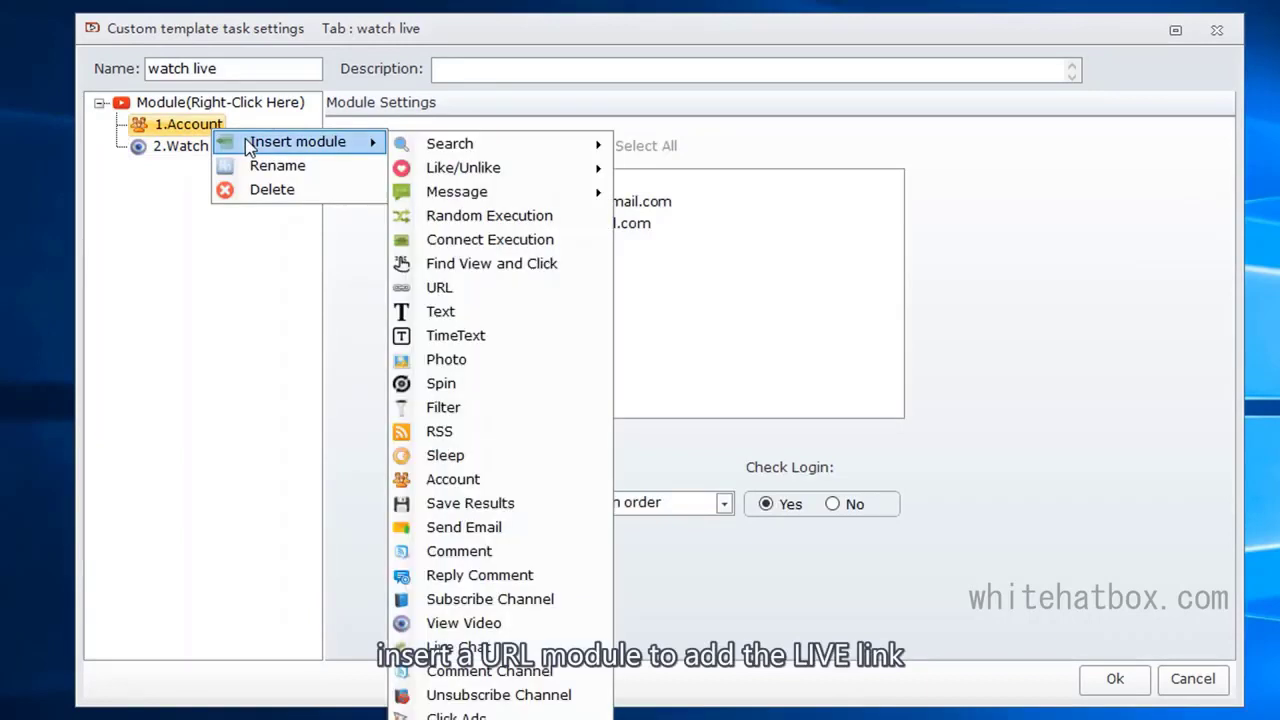
pyautogui.click(445, 292)
pyautogui.rightClick(173, 147)
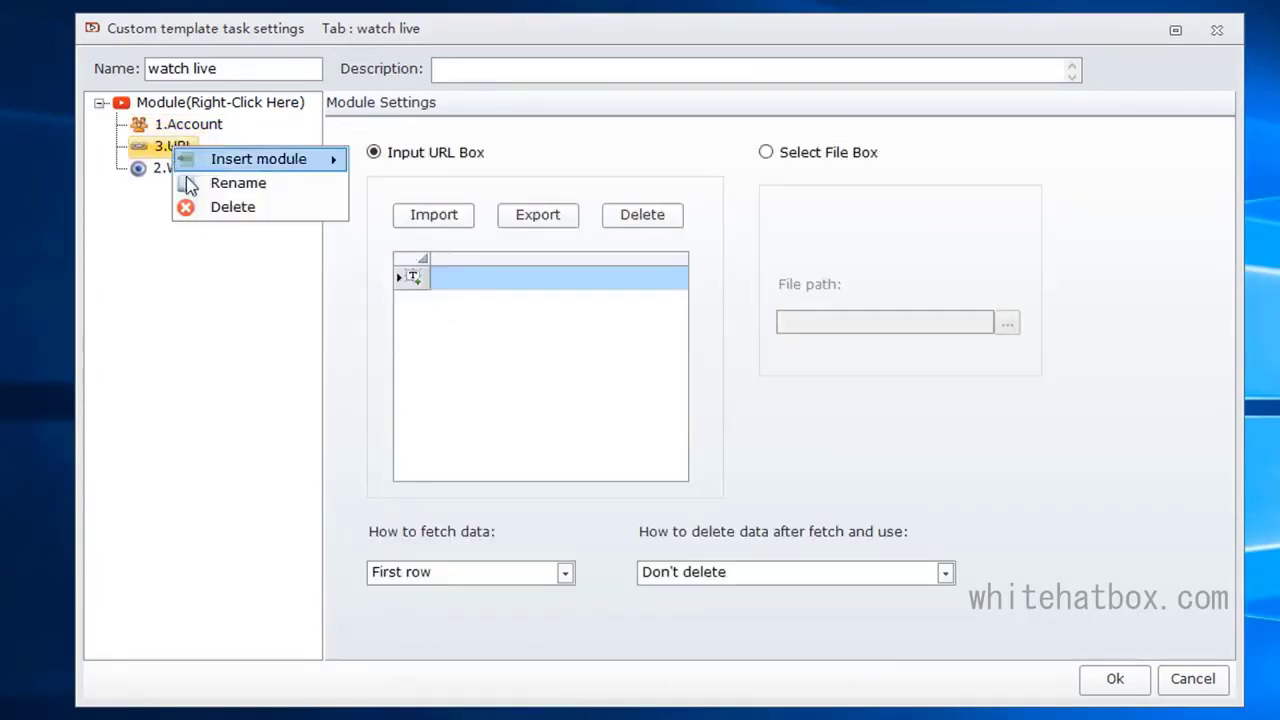
pyautogui.click(238, 183)
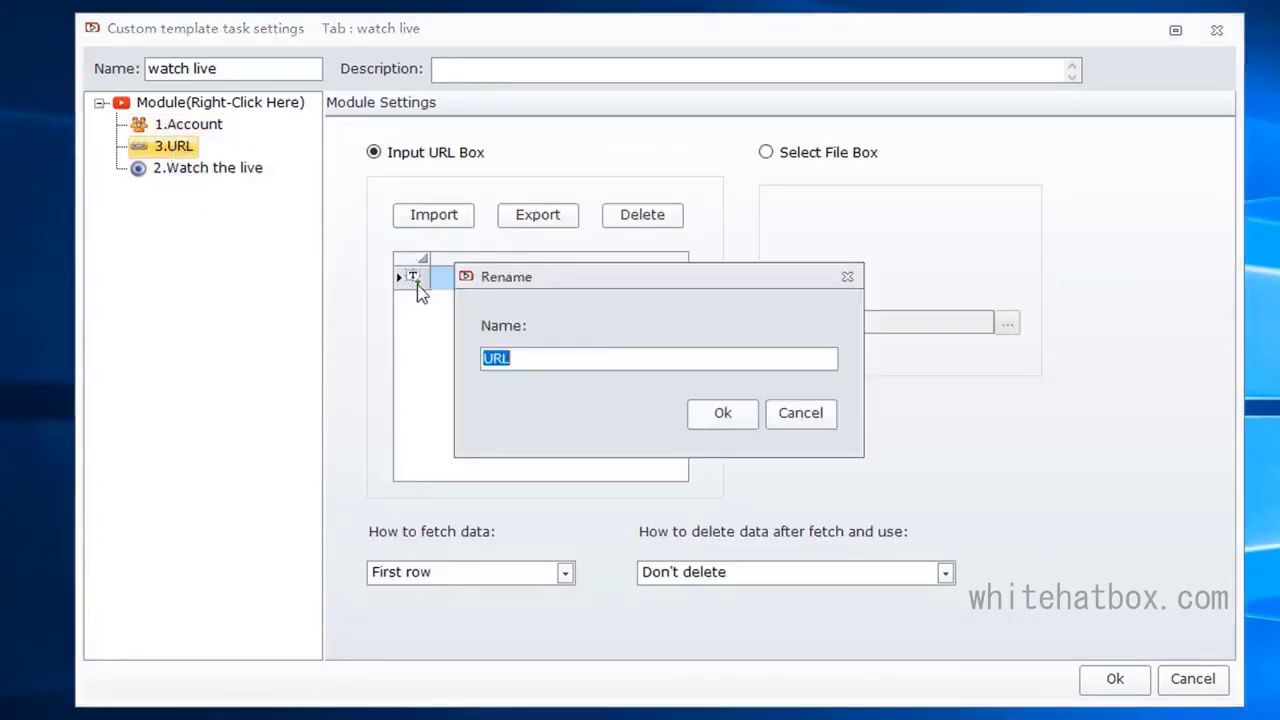
pyautogui.press('BackSpace')
pyautogui.write('live source')
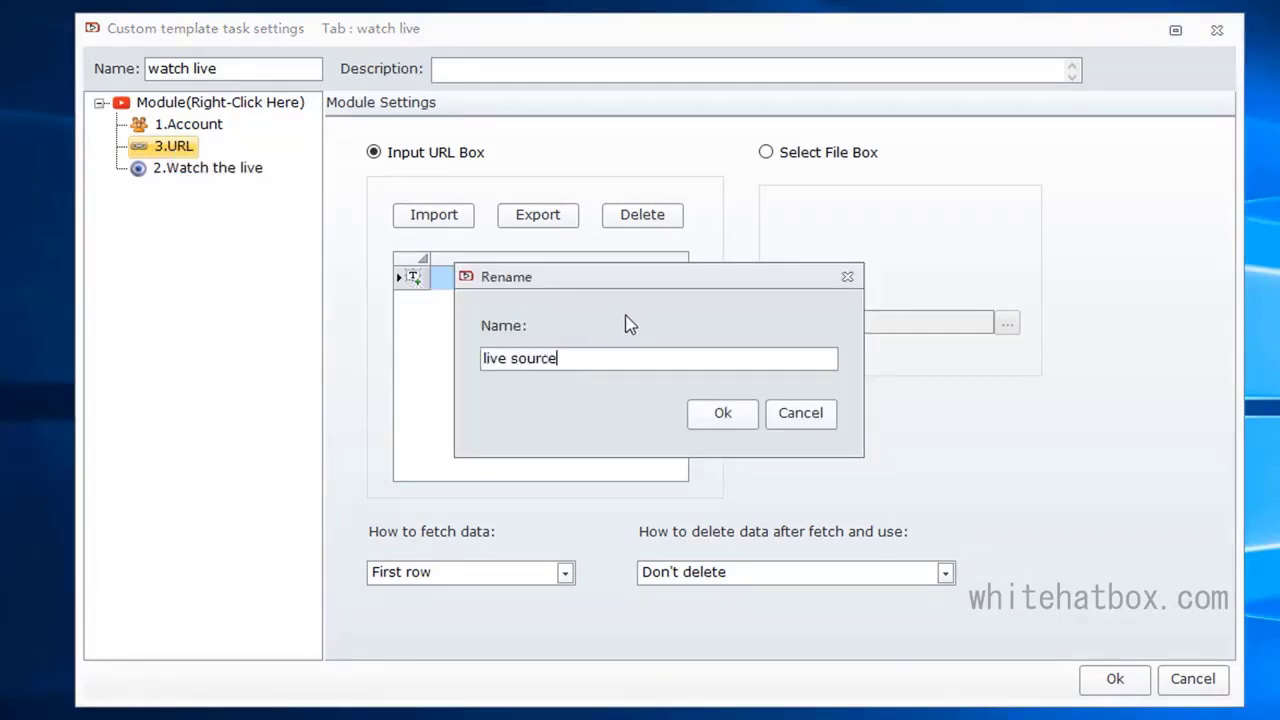
pyautogui.click(729, 415)
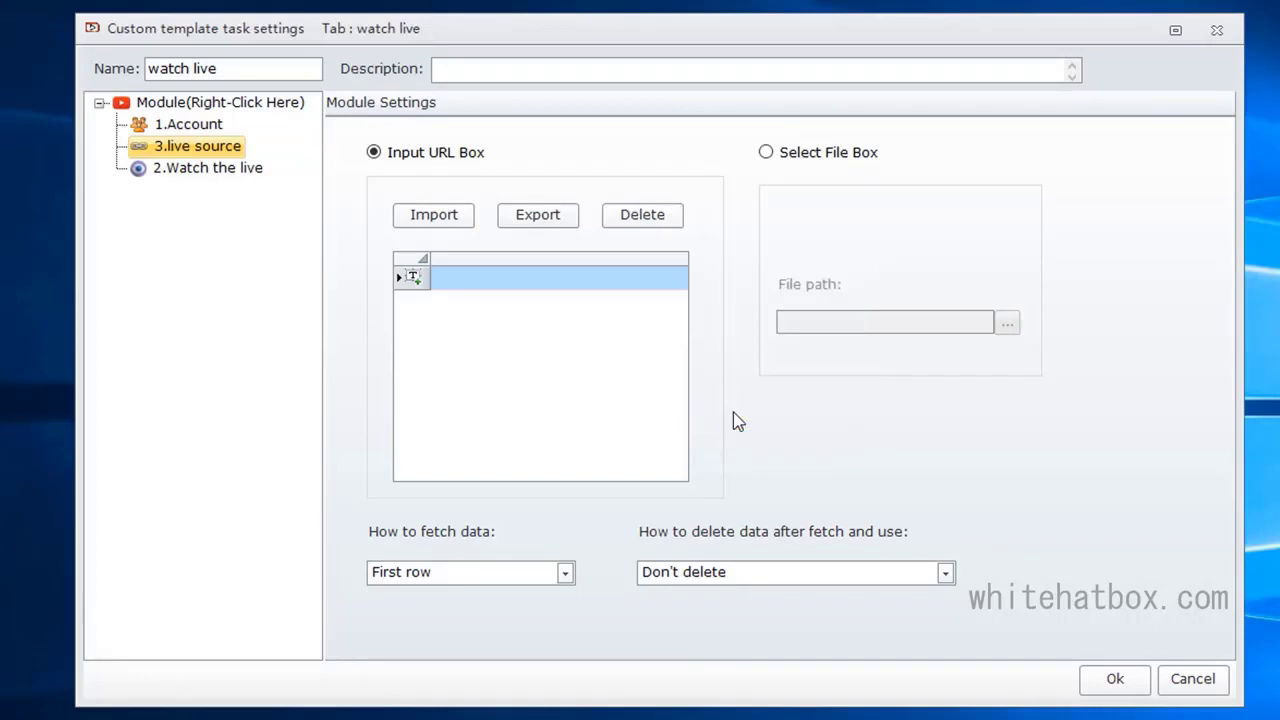
# Step: Set the Watch the live module's live source to 3.live source and save the template
pyautogui.click(222, 170)
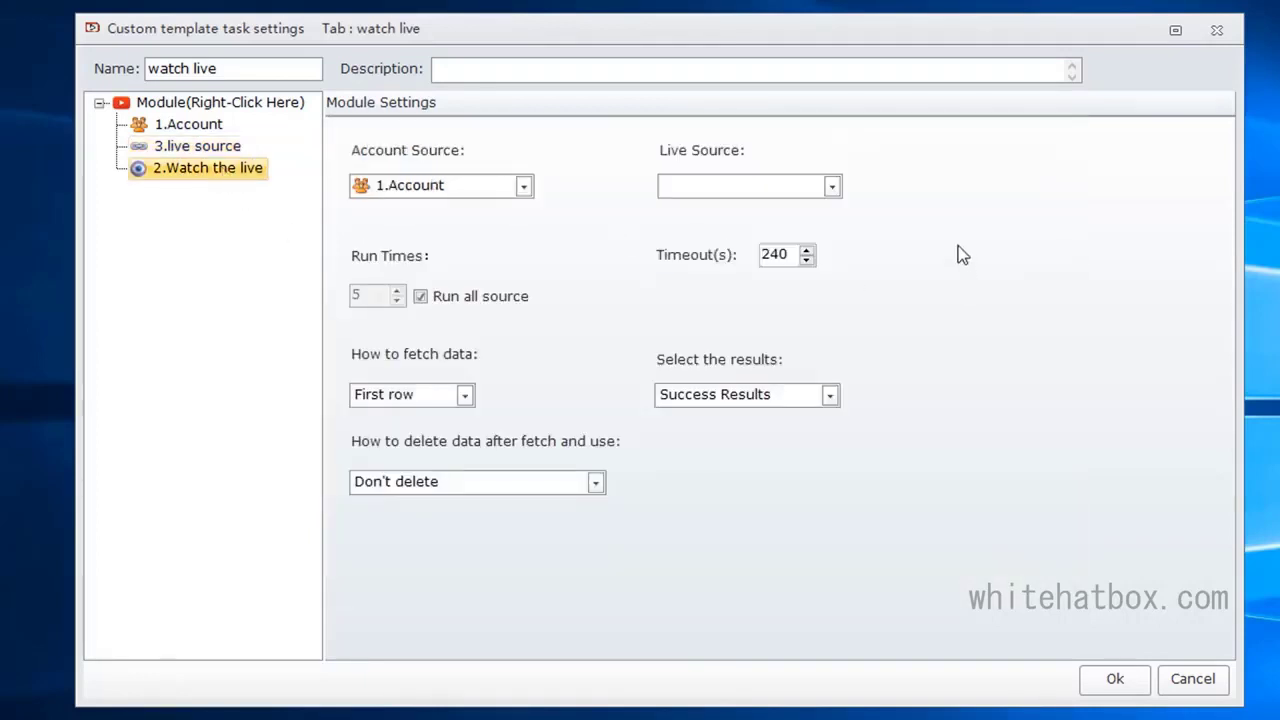
pyautogui.click(766, 186)
pyautogui.click(744, 212)
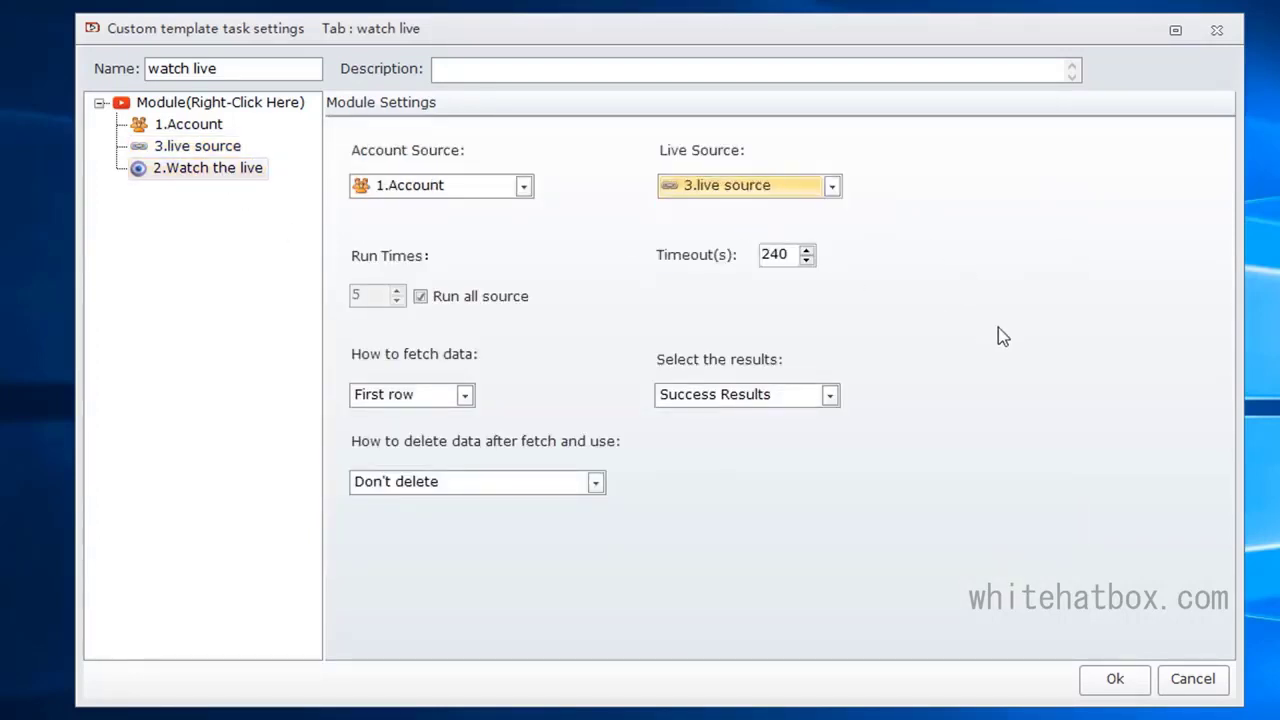
pyautogui.click(1126, 676)
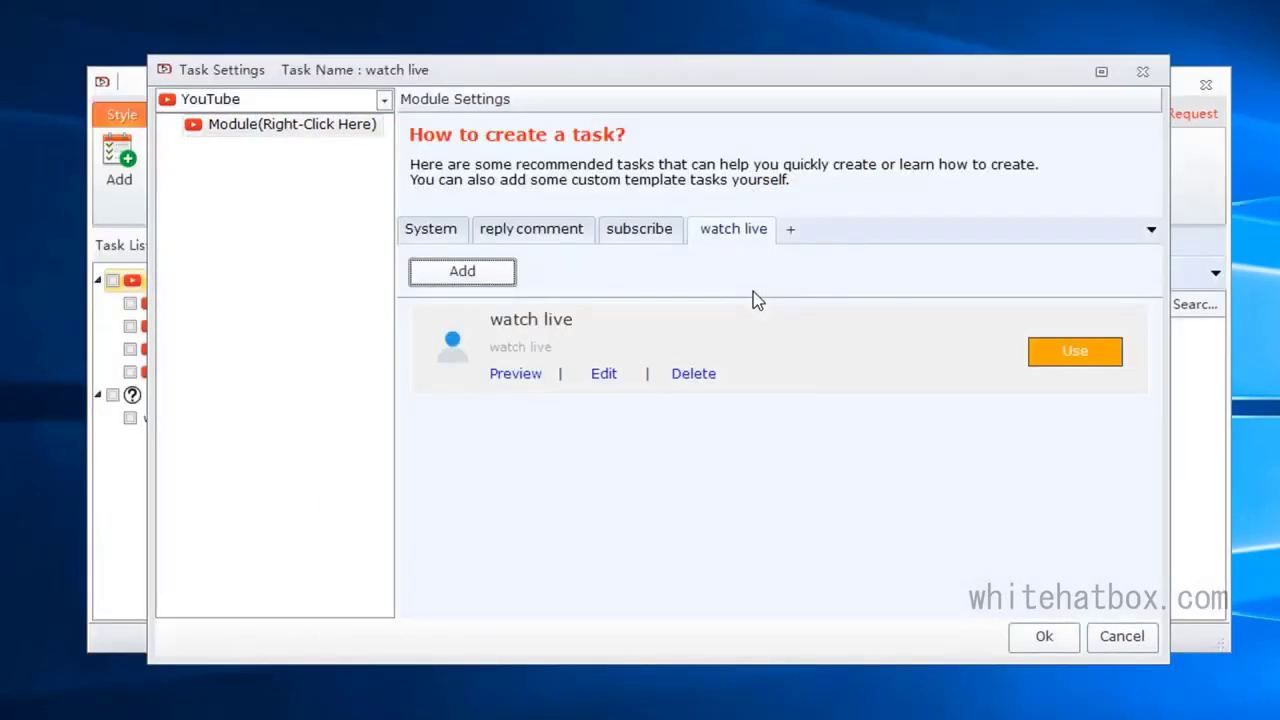
# Step: Apply the watch live template to the task and select the second account in its Account module
pyautogui.click(1072, 355)
pyautogui.click(260, 148)
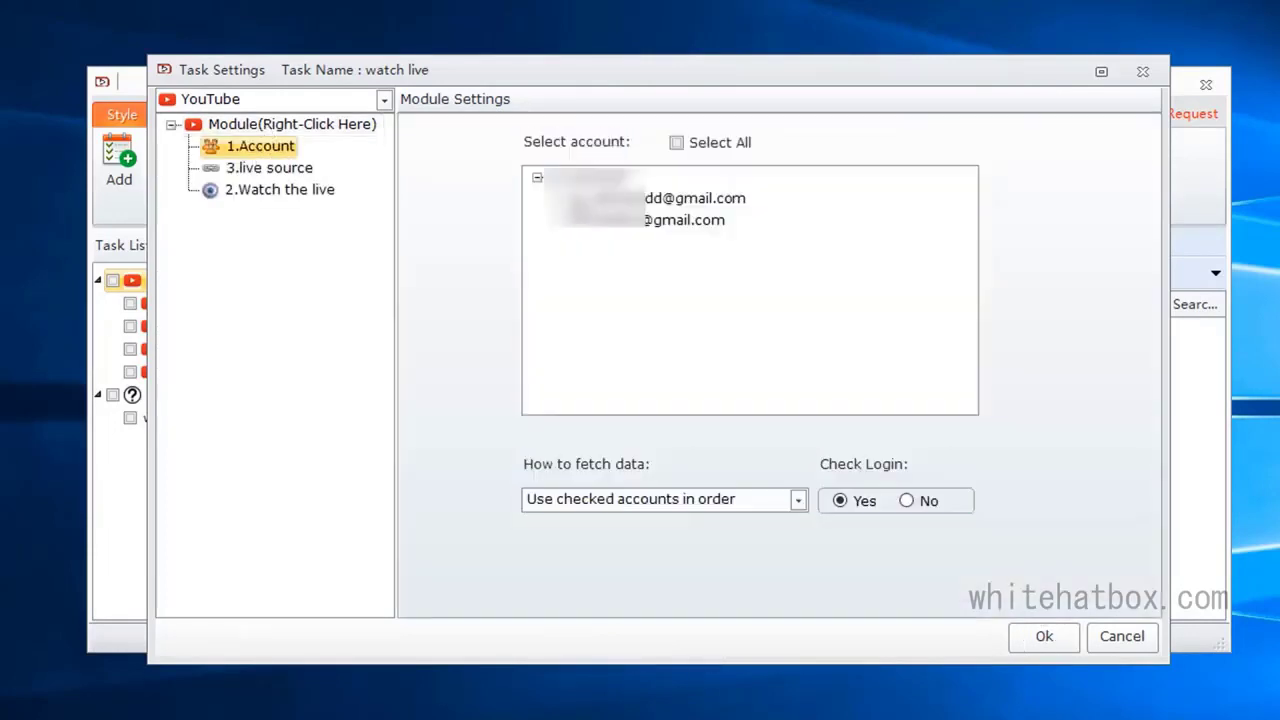
pyautogui.click(576, 224)
# Step: Paste the YouTube live video link into the live source module's URL list and save the watch live task
pyautogui.click(262, 168)
pyautogui.click(529, 272)
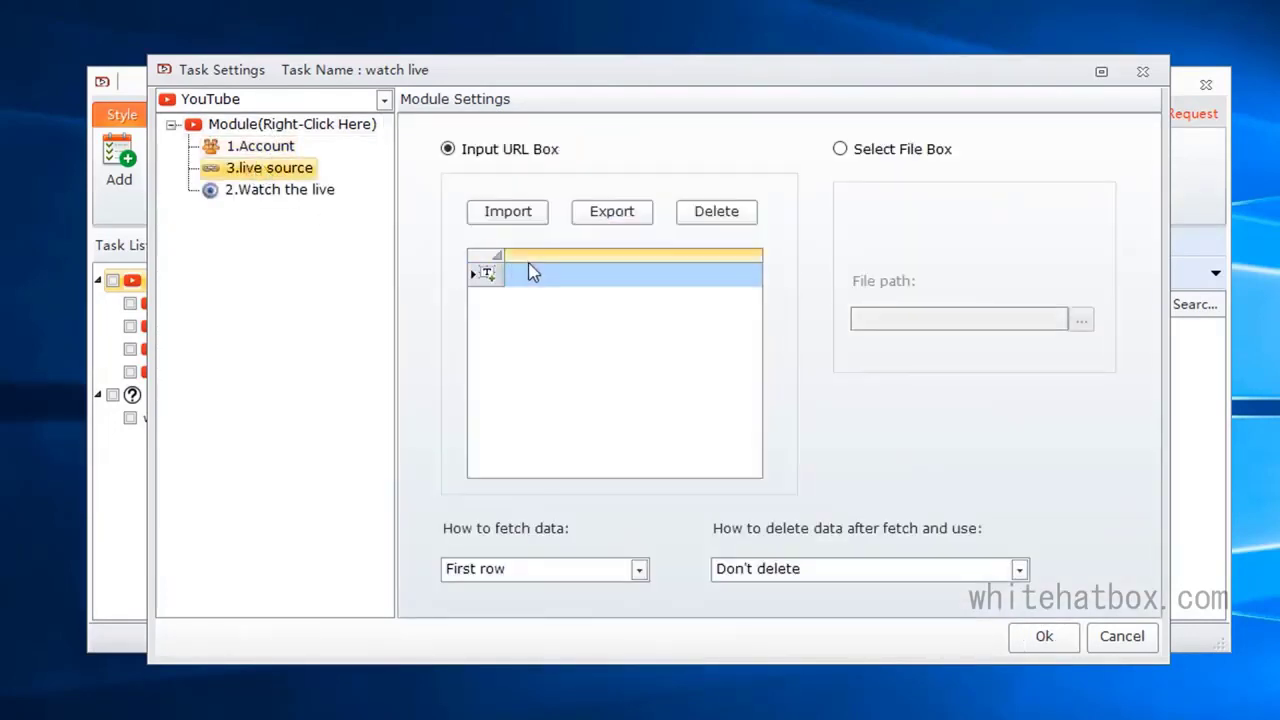
pyautogui.hotkey('ctrl', 'v')
pyautogui.click(529, 214)
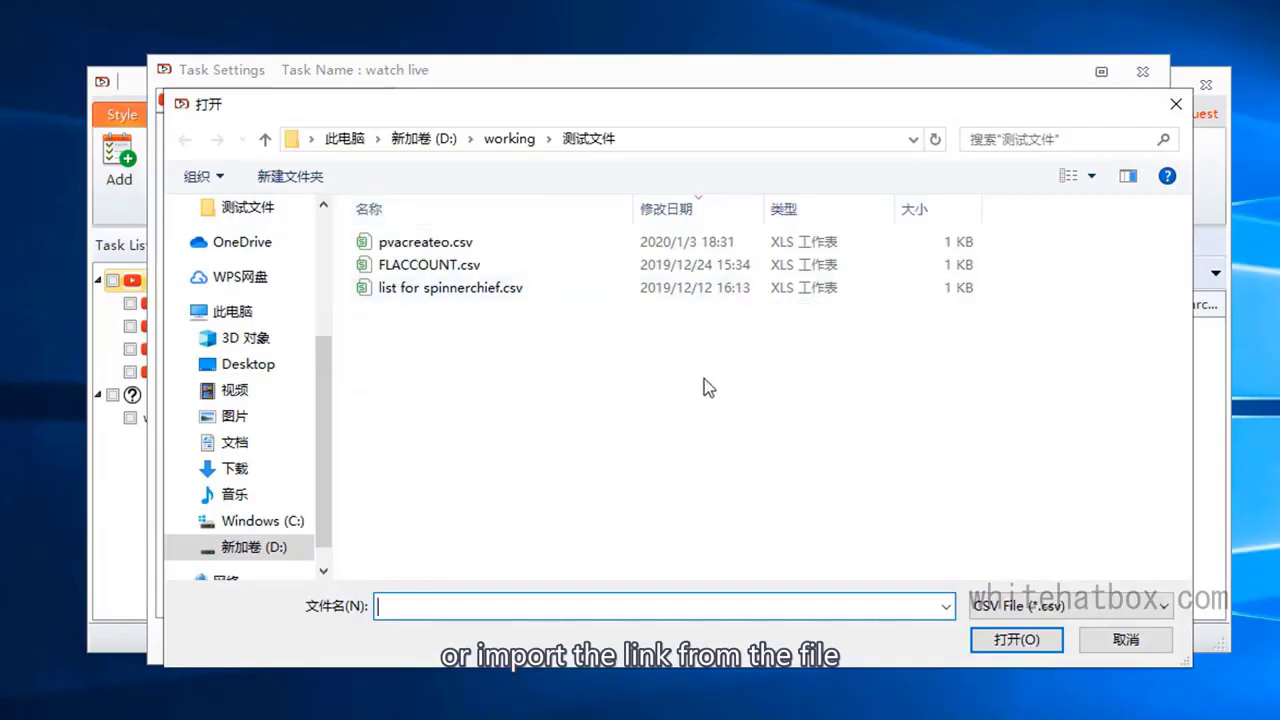
pyautogui.click(1107, 644)
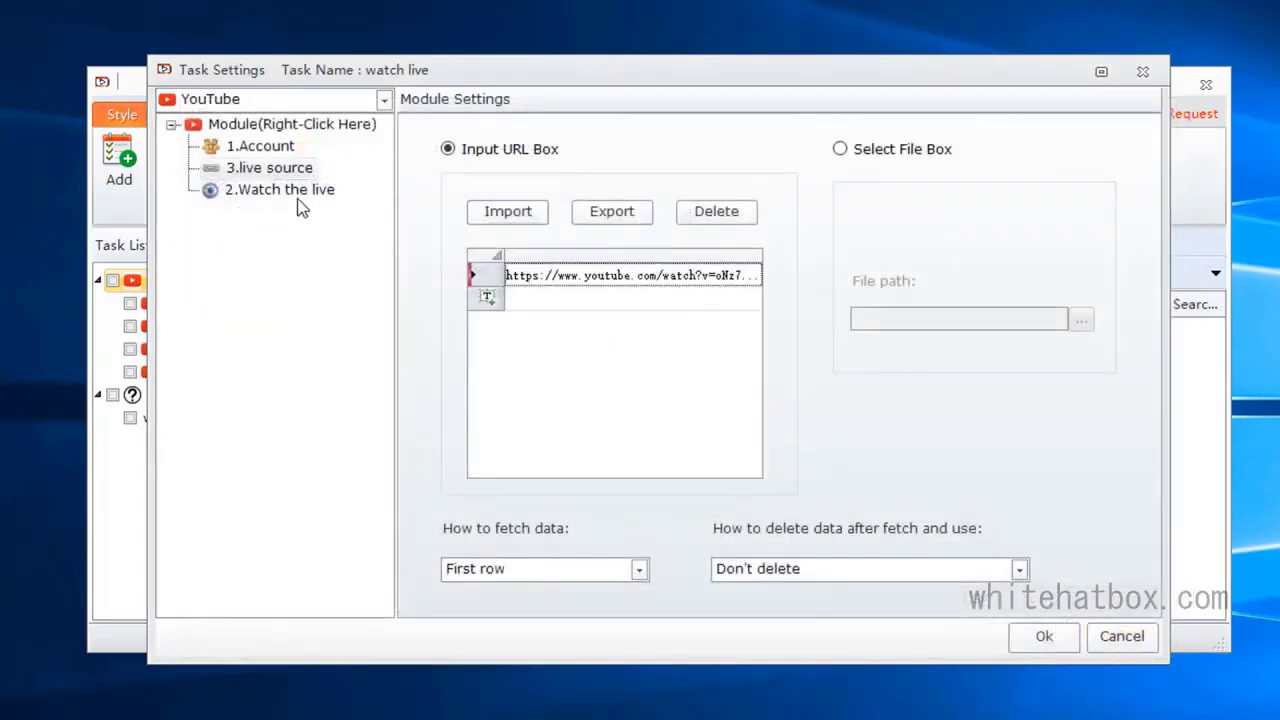
pyautogui.click(293, 196)
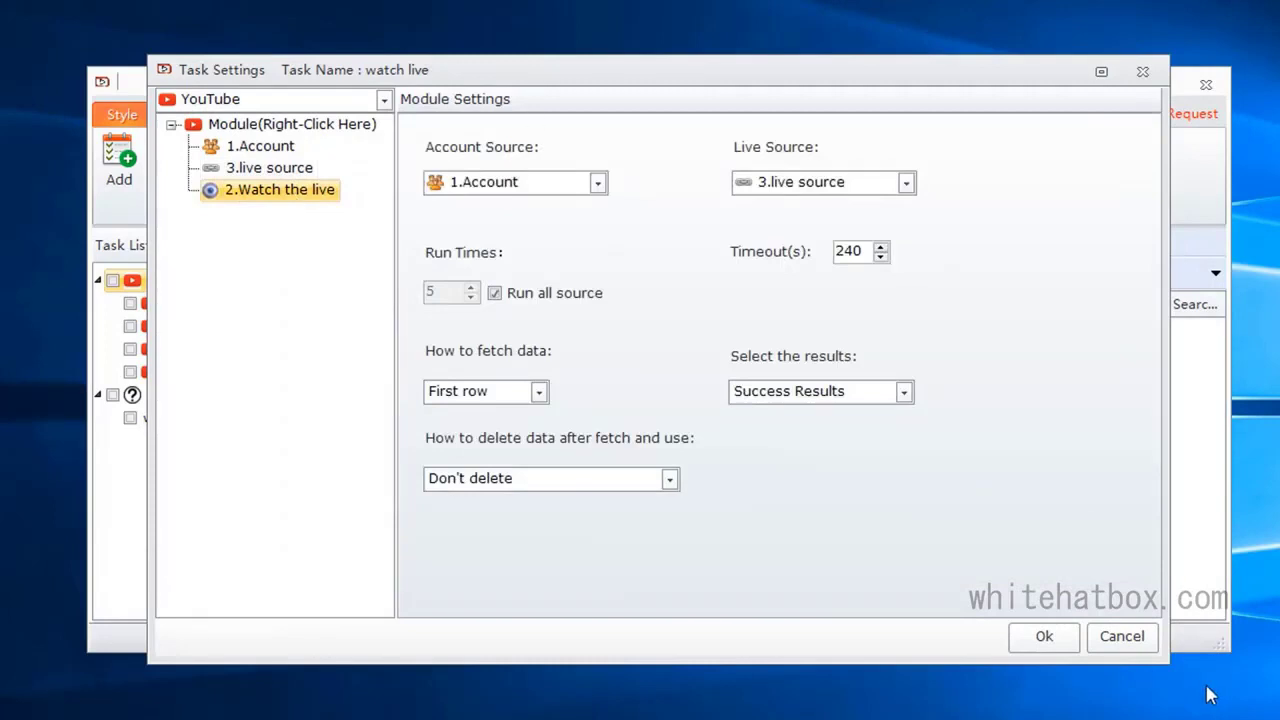
pyautogui.click(1030, 648)
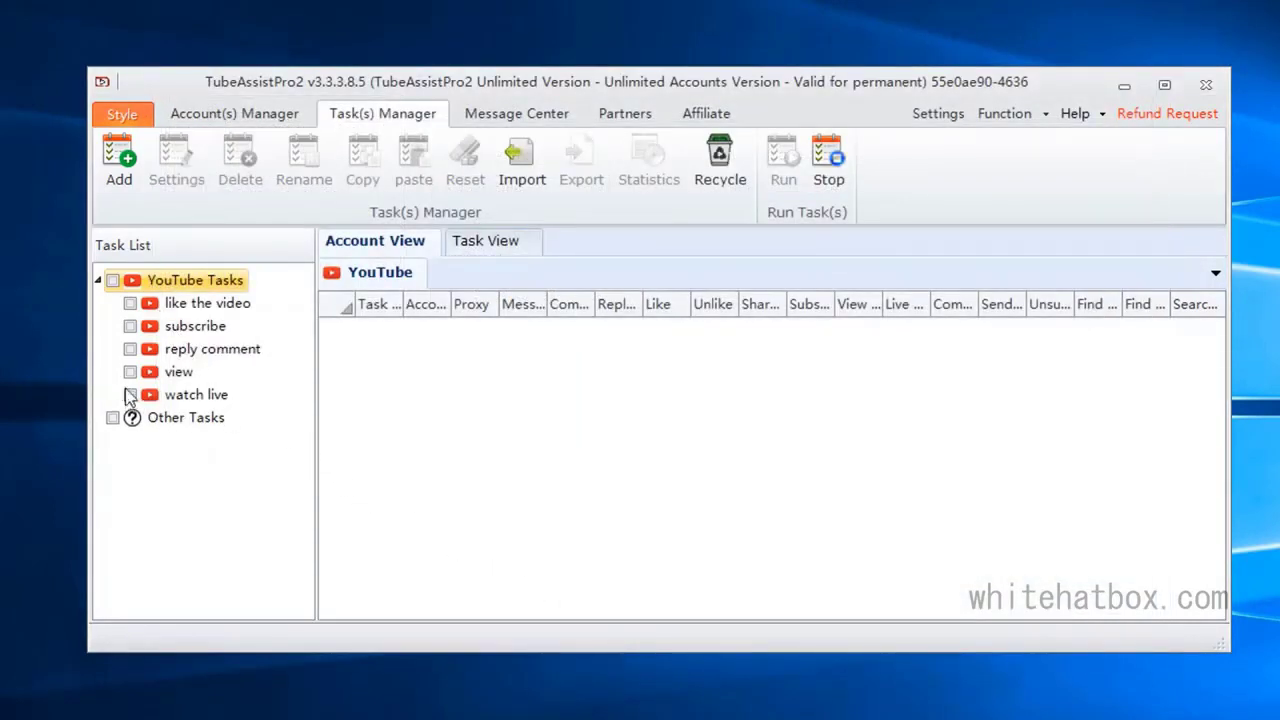
# Step: Create a second task named "send message" and add a custom template tab with the same name
pyautogui.click(119, 165)
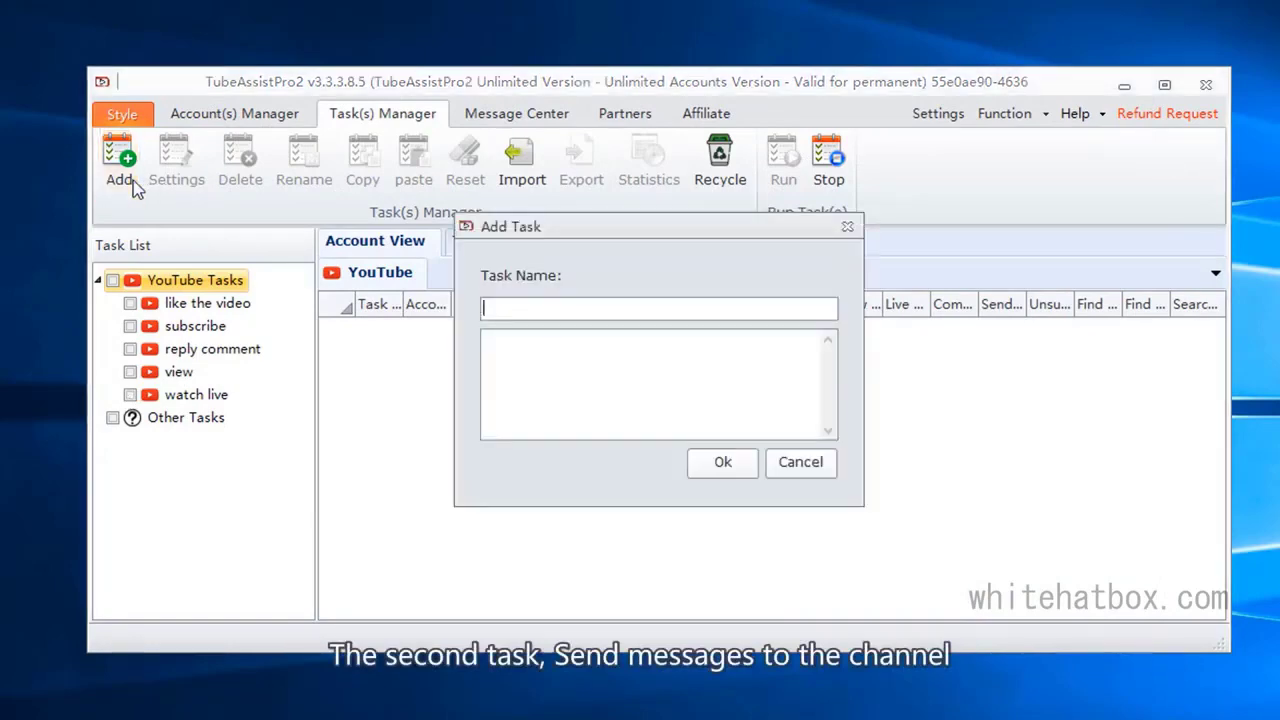
pyautogui.click(563, 306)
pyautogui.write('send message')
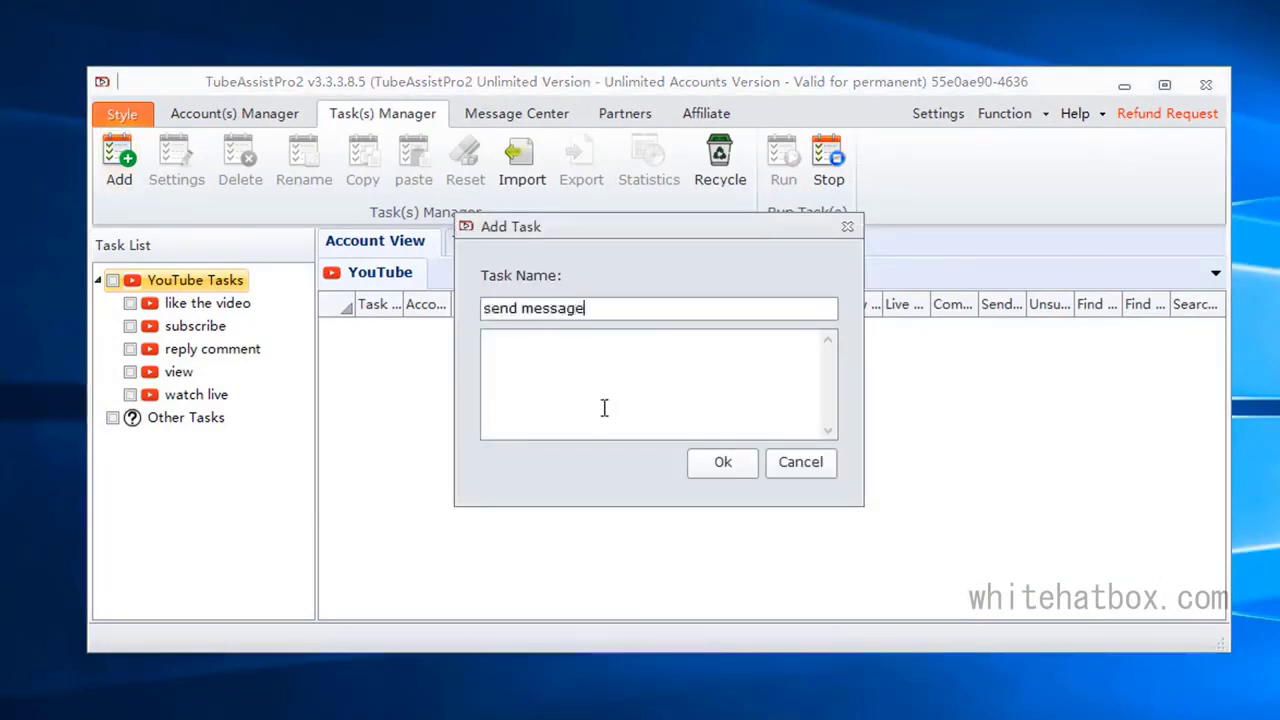
pyautogui.click(729, 463)
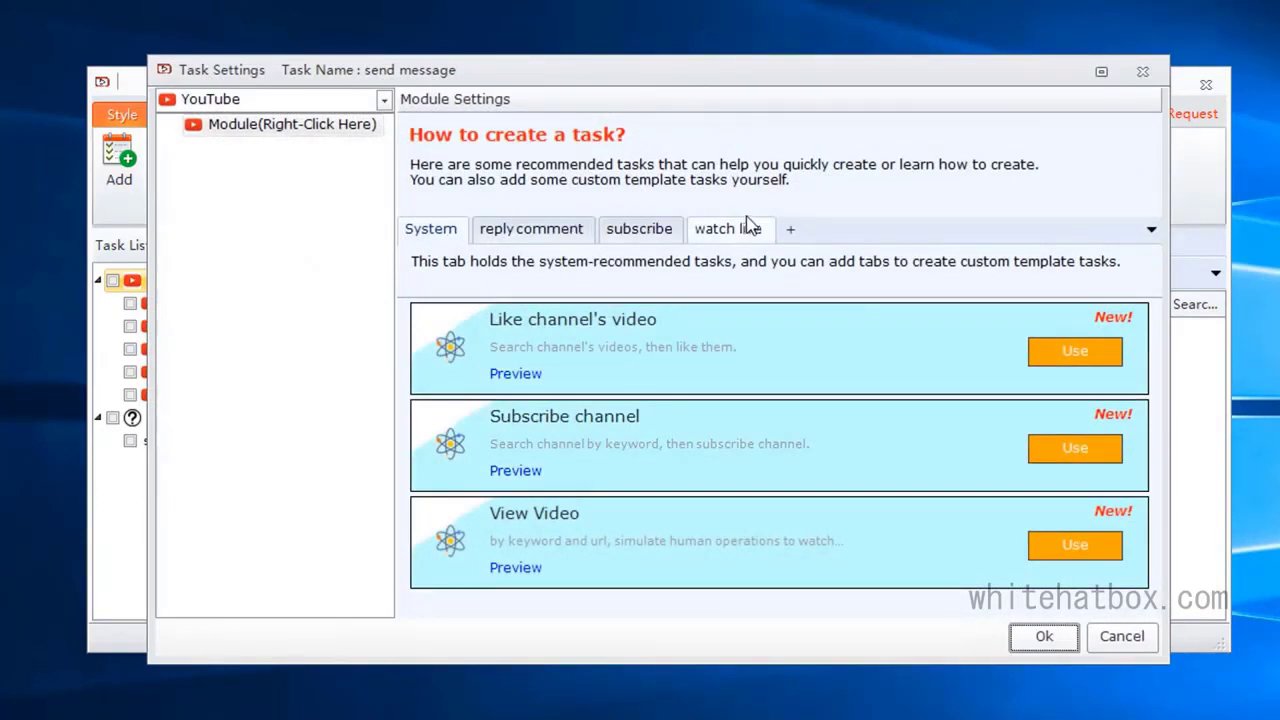
pyautogui.click(789, 231)
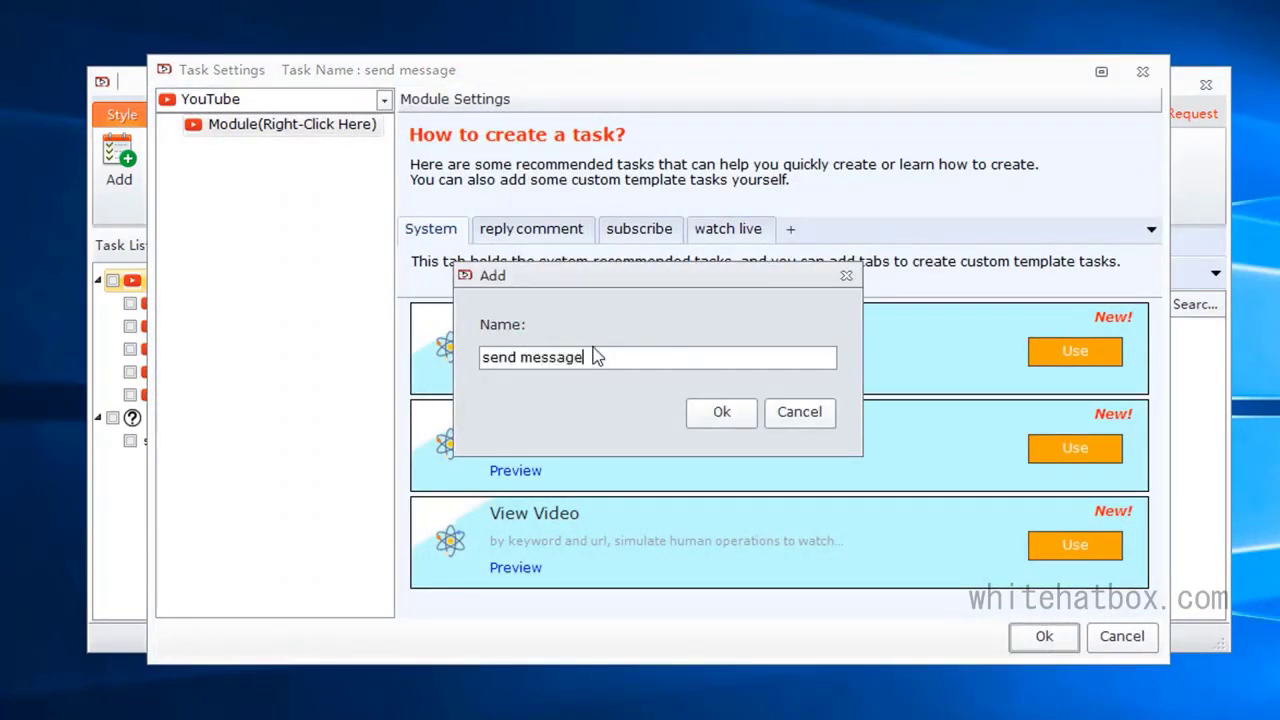
pyautogui.moveTo(594, 357); pyautogui.dragTo(397, 309)
pyautogui.hotkey('ctrl', 'c')
pyautogui.press('Return')
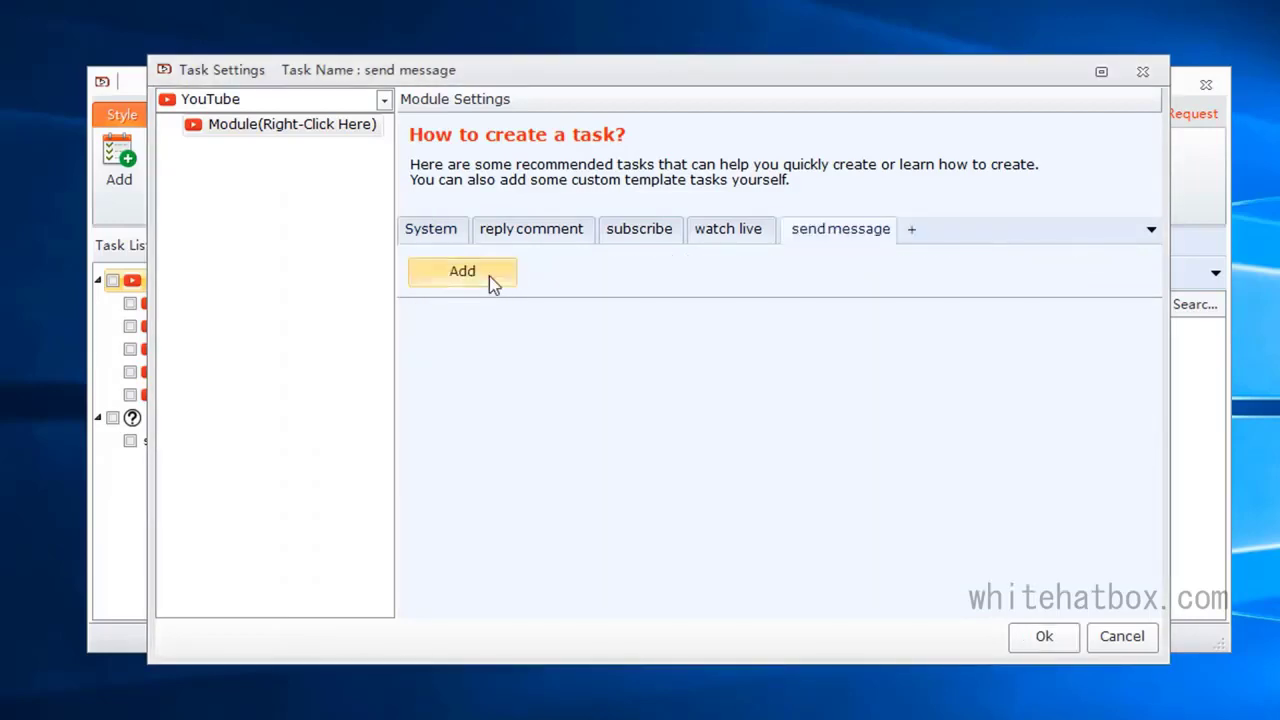
# Step: Start a custom template named "send message" and add an Account module to it
pyautogui.click(489, 276)
pyautogui.click(256, 68)
pyautogui.hotkey('ctrl', 'v')
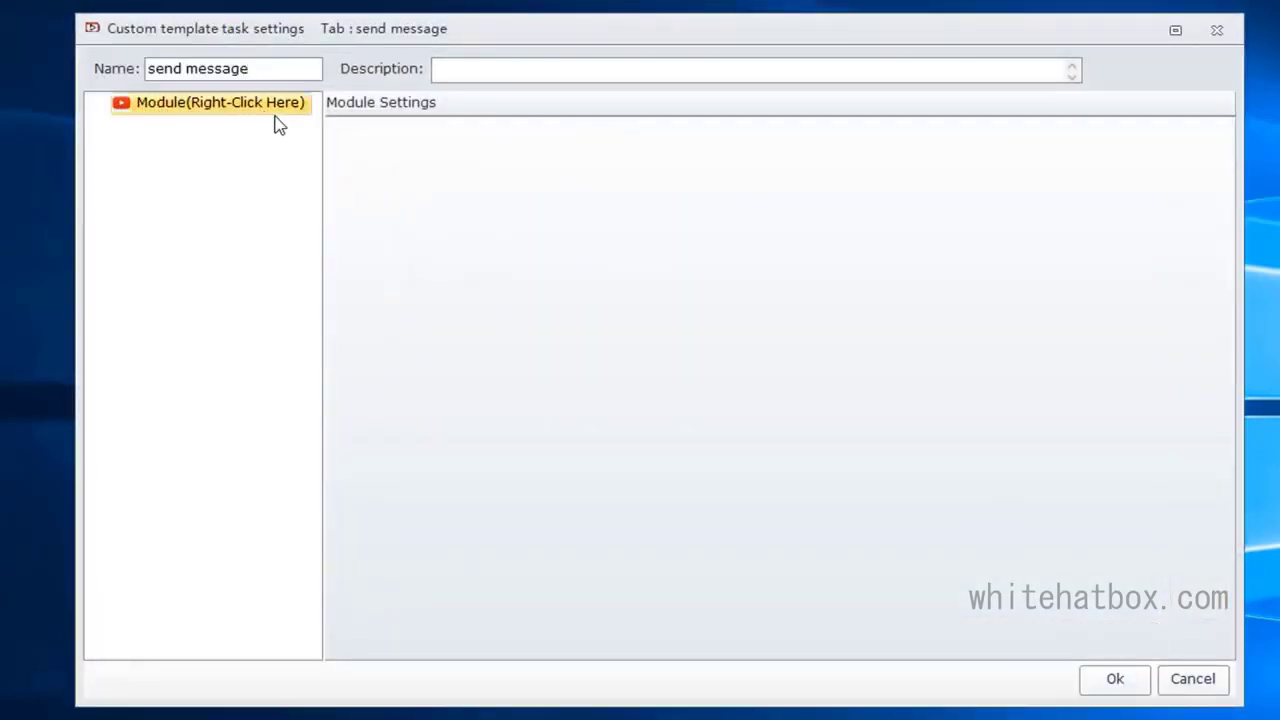
pyautogui.rightClick(294, 108)
pyautogui.moveTo(303, 119)
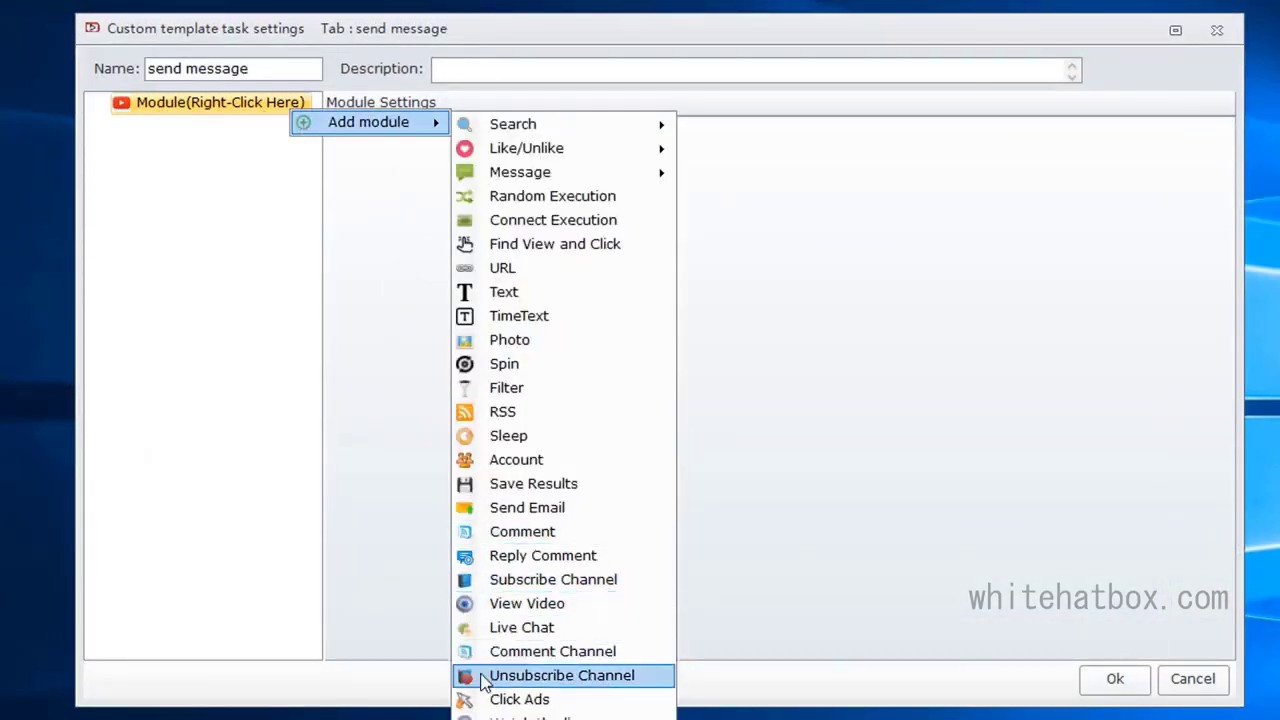
pyautogui.click(540, 483)
# Step: Add a Send Message To Channel module to the template and set its account source to 1.Account
pyautogui.rightClick(236, 108)
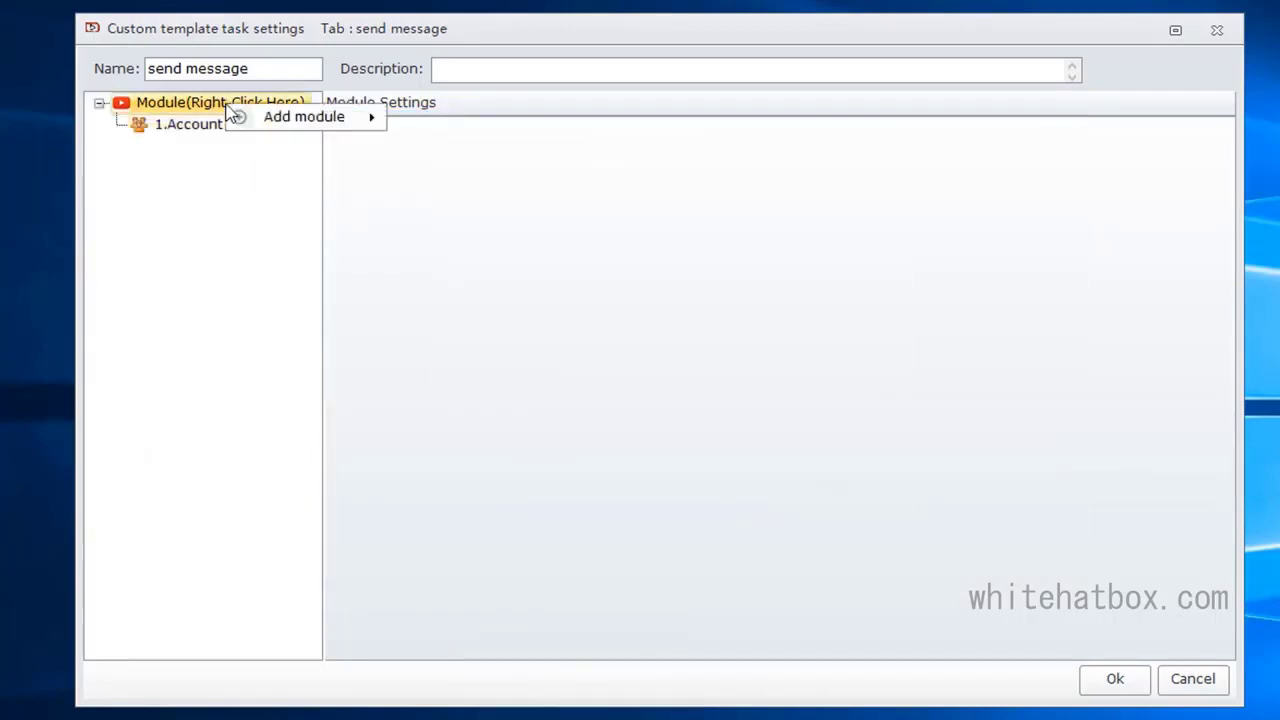
pyautogui.moveTo(240, 118)
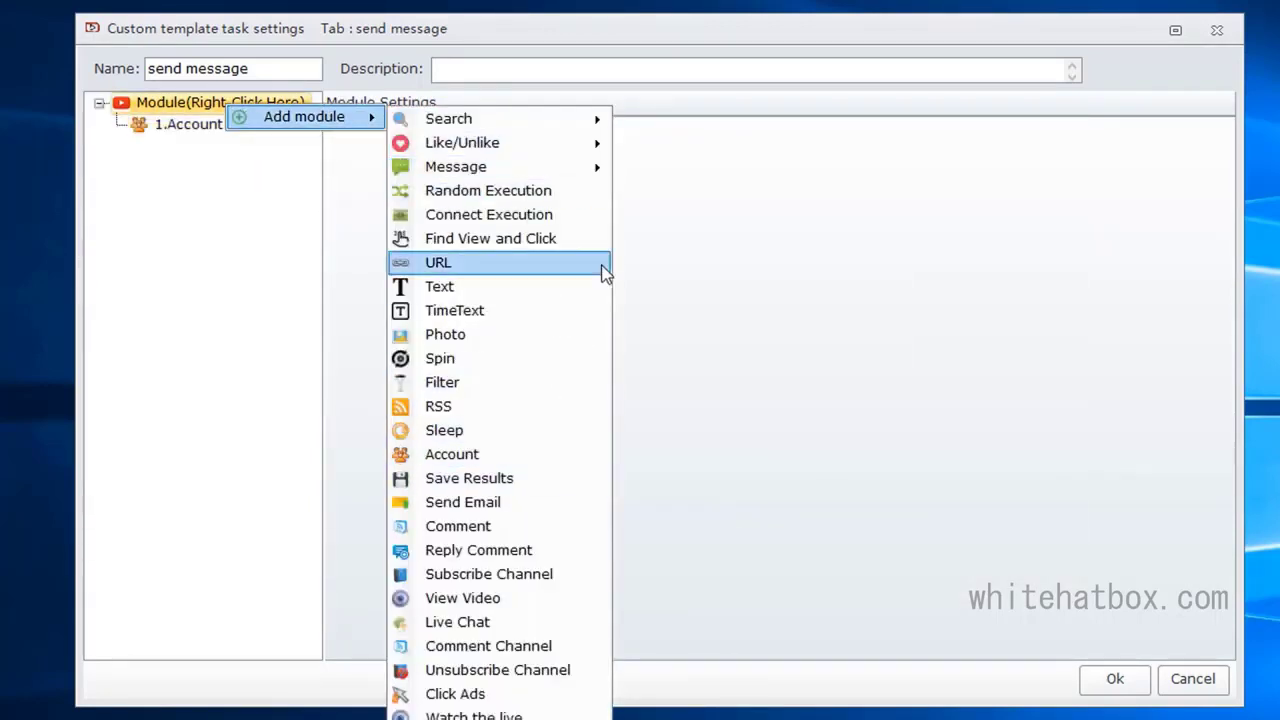
pyautogui.click(625, 172)
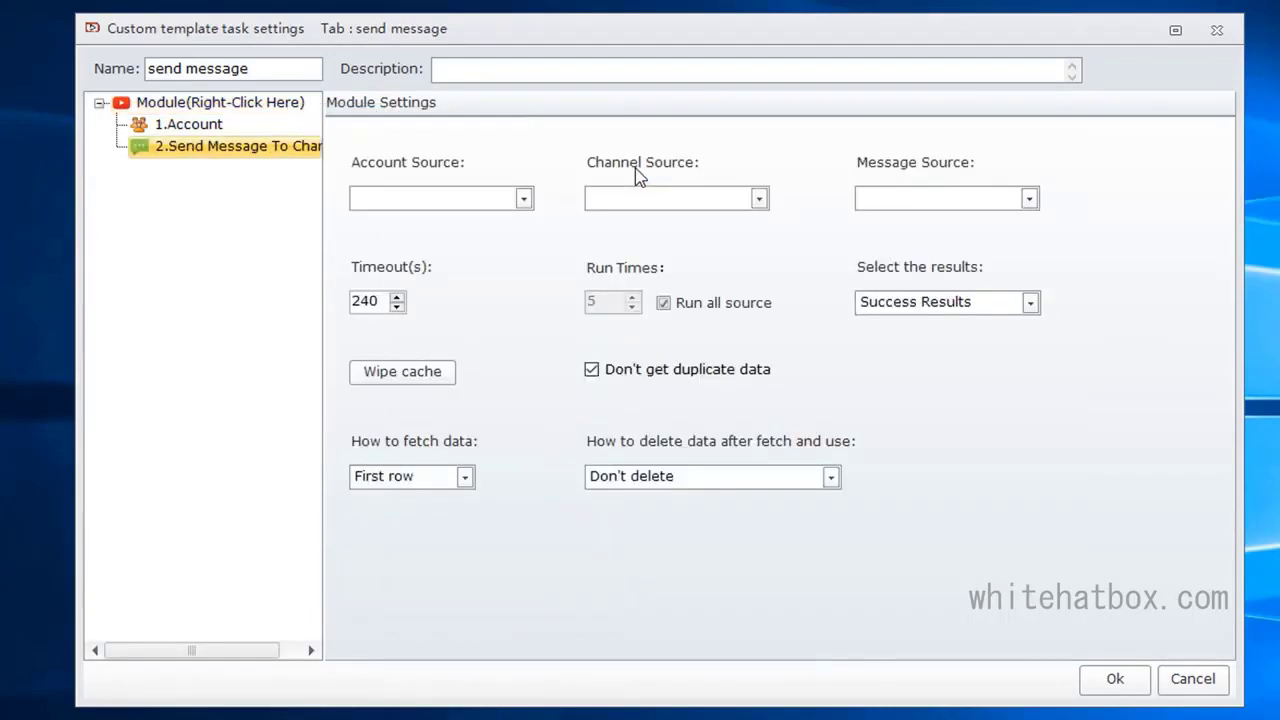
pyautogui.click(461, 197)
pyautogui.click(446, 219)
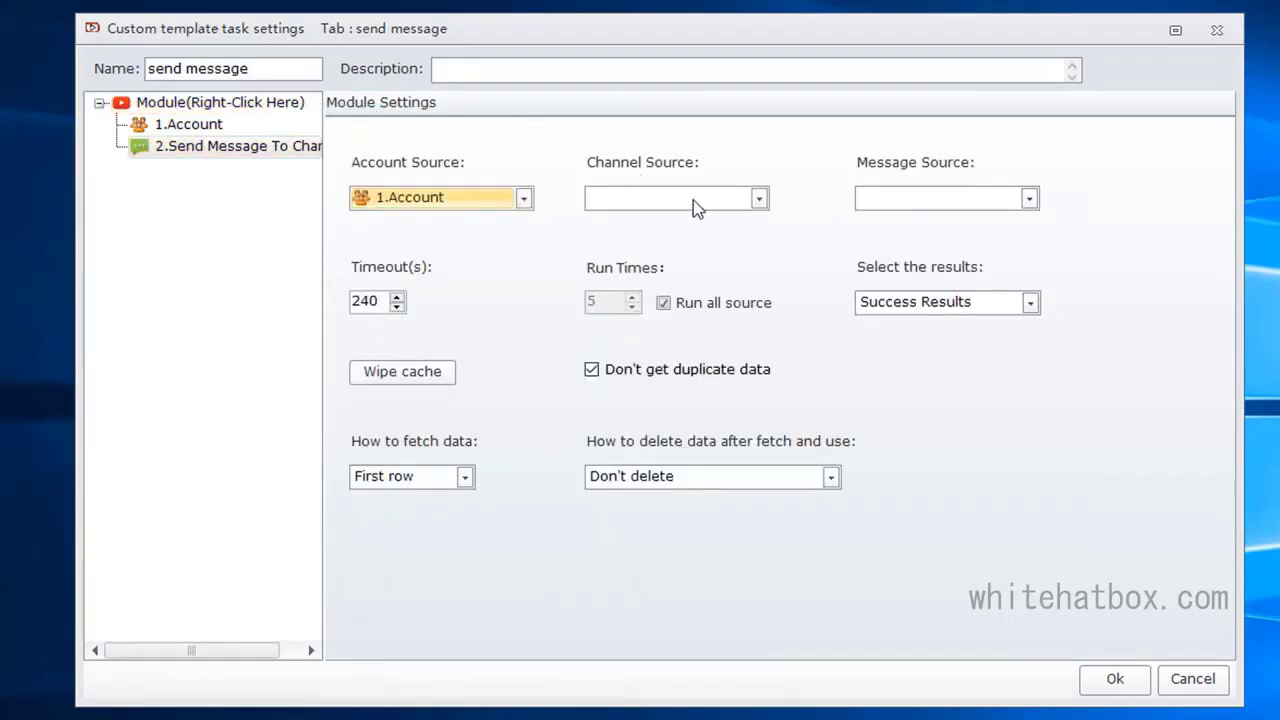
# Step: Insert a "Get the account's subscription" search module after the Account module and set its account source to 1.Account
pyautogui.rightClick(195, 125)
pyautogui.moveTo(205, 134)
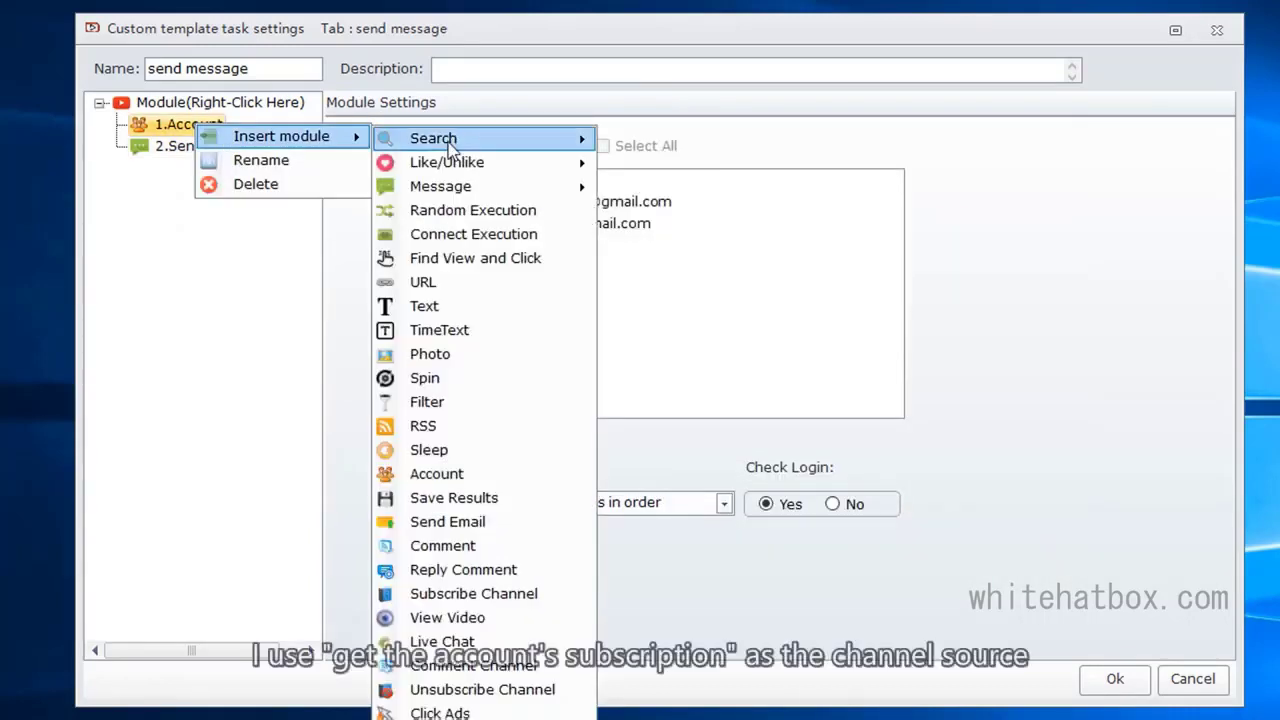
pyautogui.moveTo(449, 142)
pyautogui.click(870, 260)
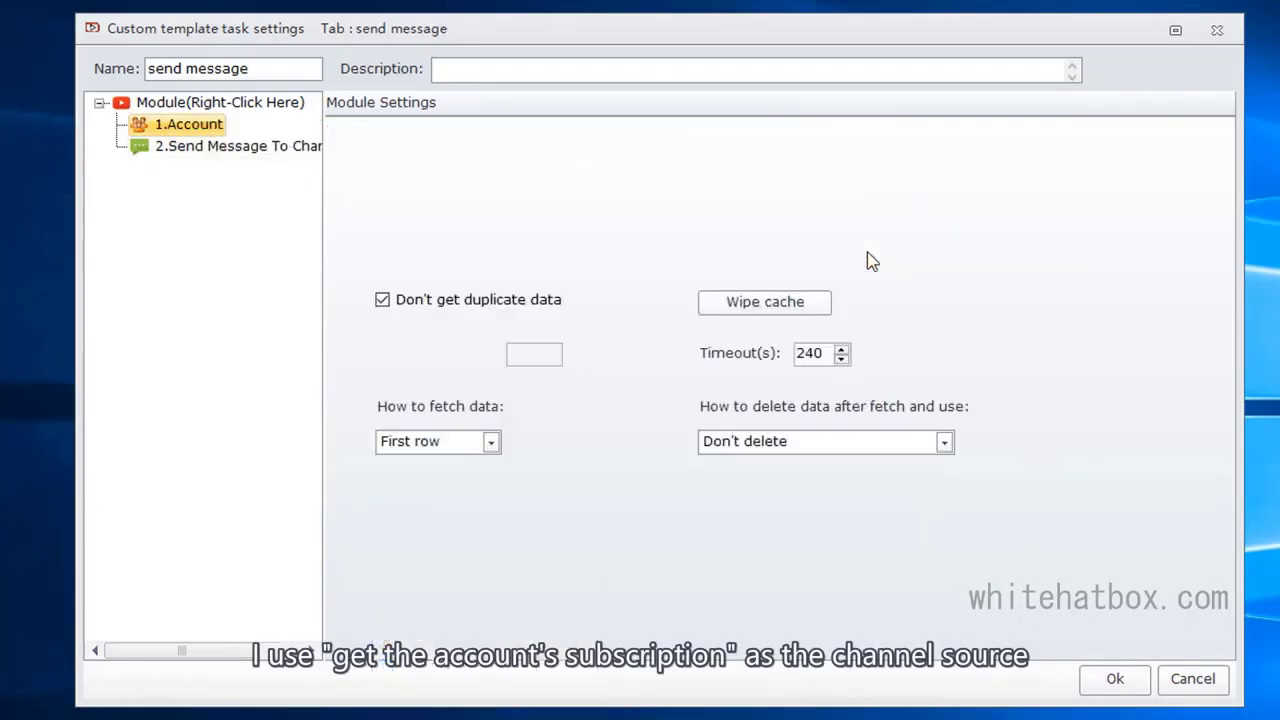
pyautogui.click(420, 205)
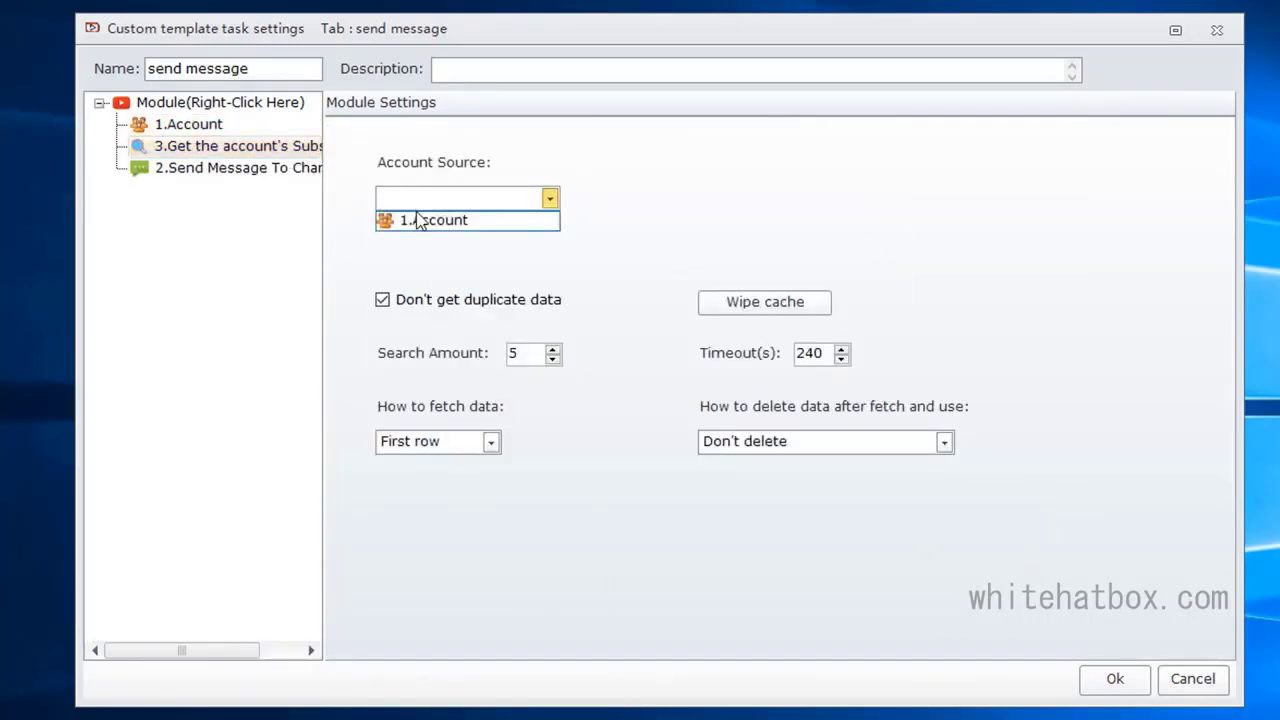
pyautogui.click(414, 216)
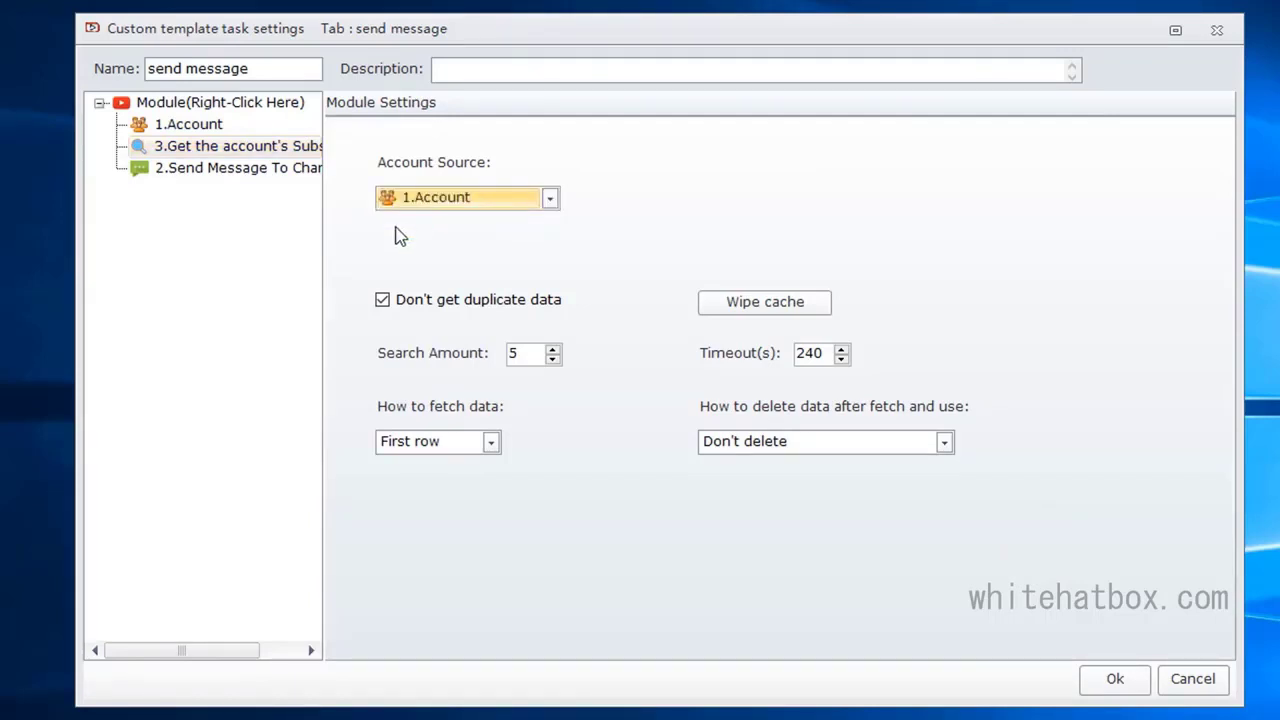
# Step: Set the Send Message To Channel module's channel source to the account's subscription search module
pyautogui.click(245, 170)
pyautogui.click(714, 203)
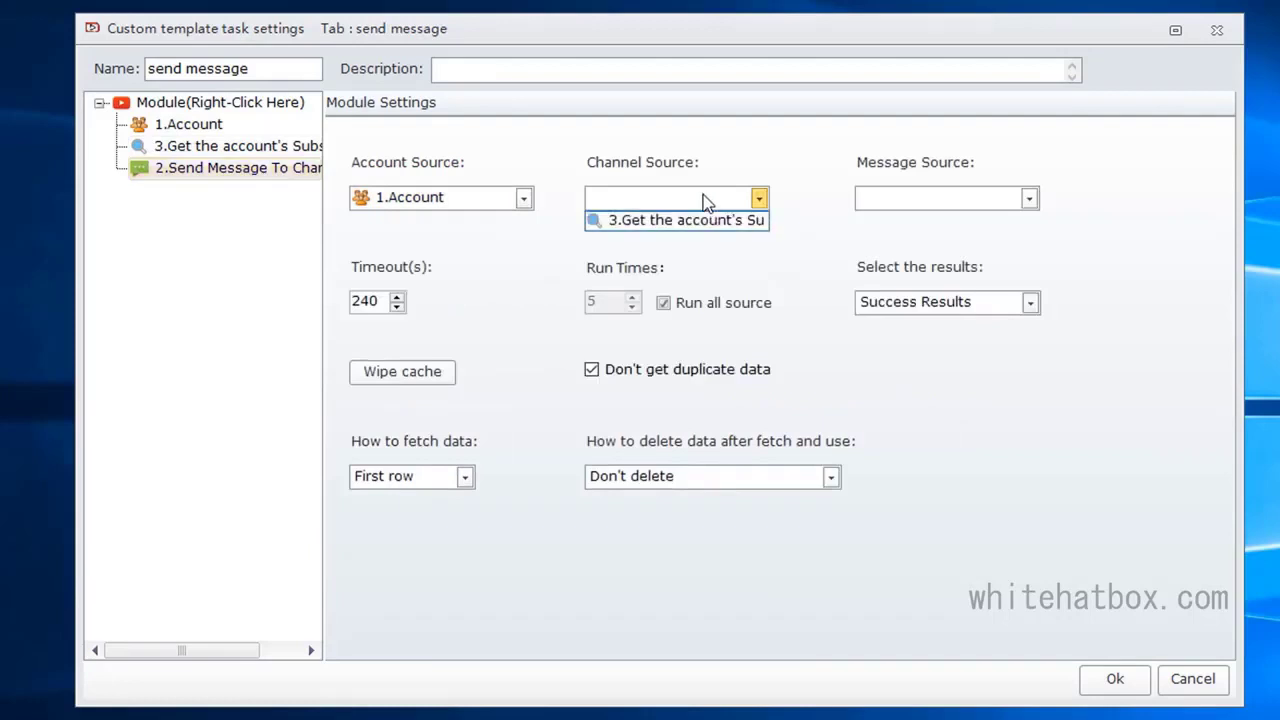
pyautogui.click(664, 224)
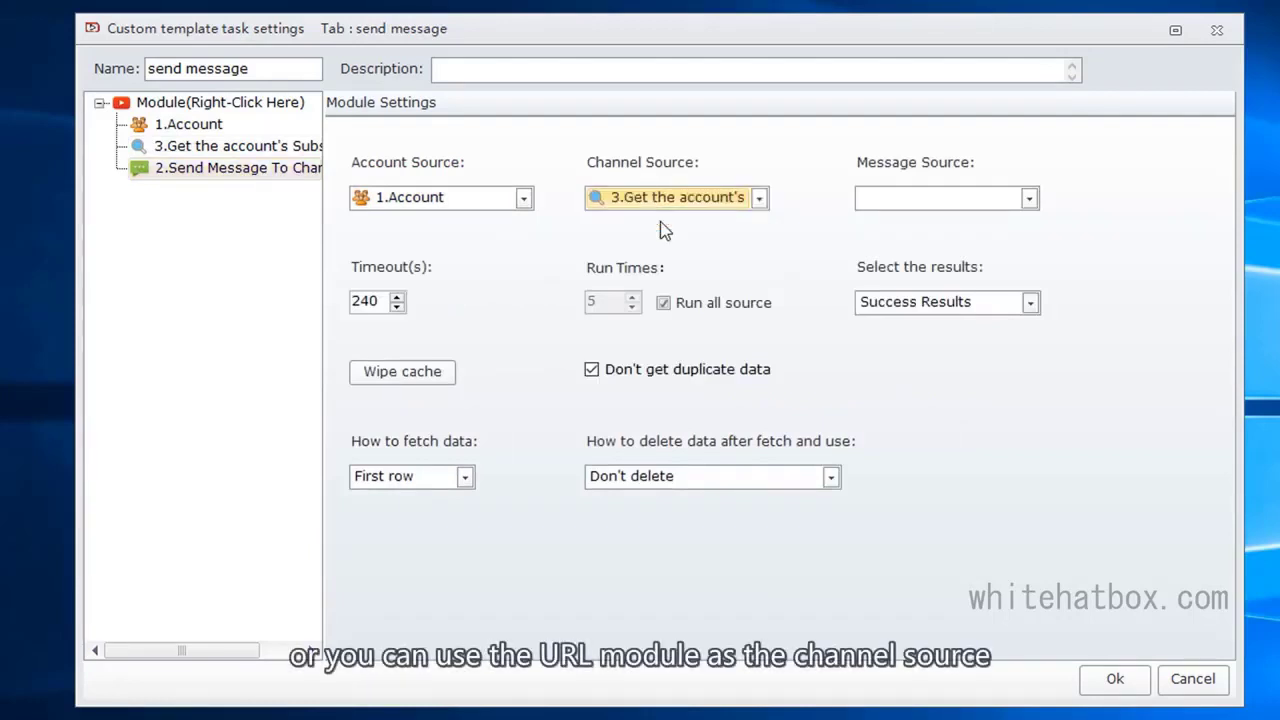
# Step: Insert a Text module after the subscription search module and rename it "message source"
pyautogui.rightClick(277, 155)
pyautogui.moveTo(360, 158)
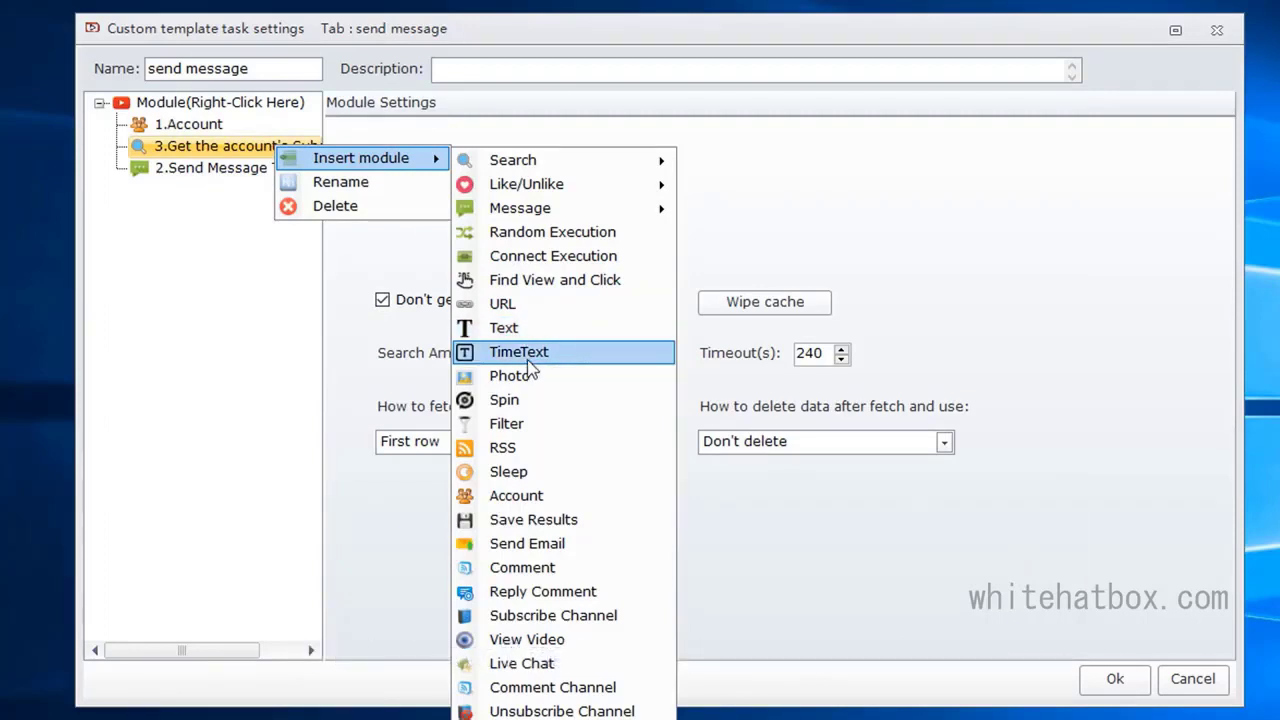
pyautogui.click(550, 322)
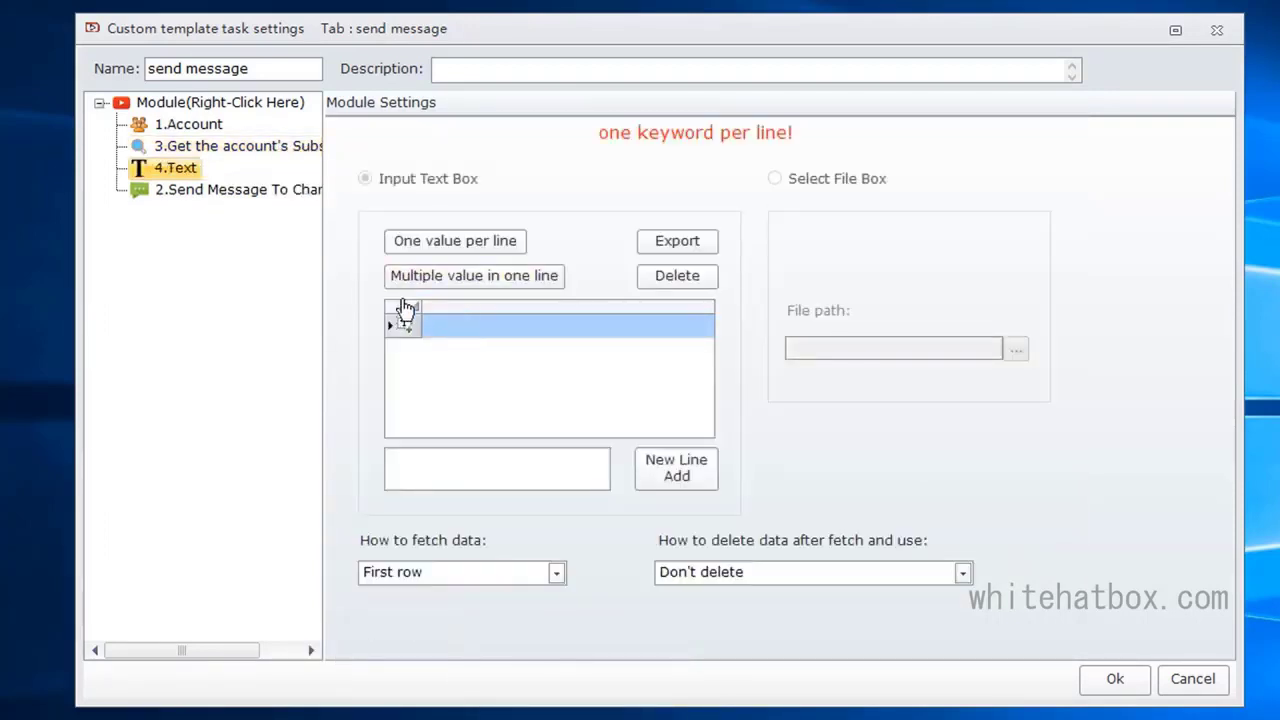
pyautogui.rightClick(172, 166)
pyautogui.click(240, 201)
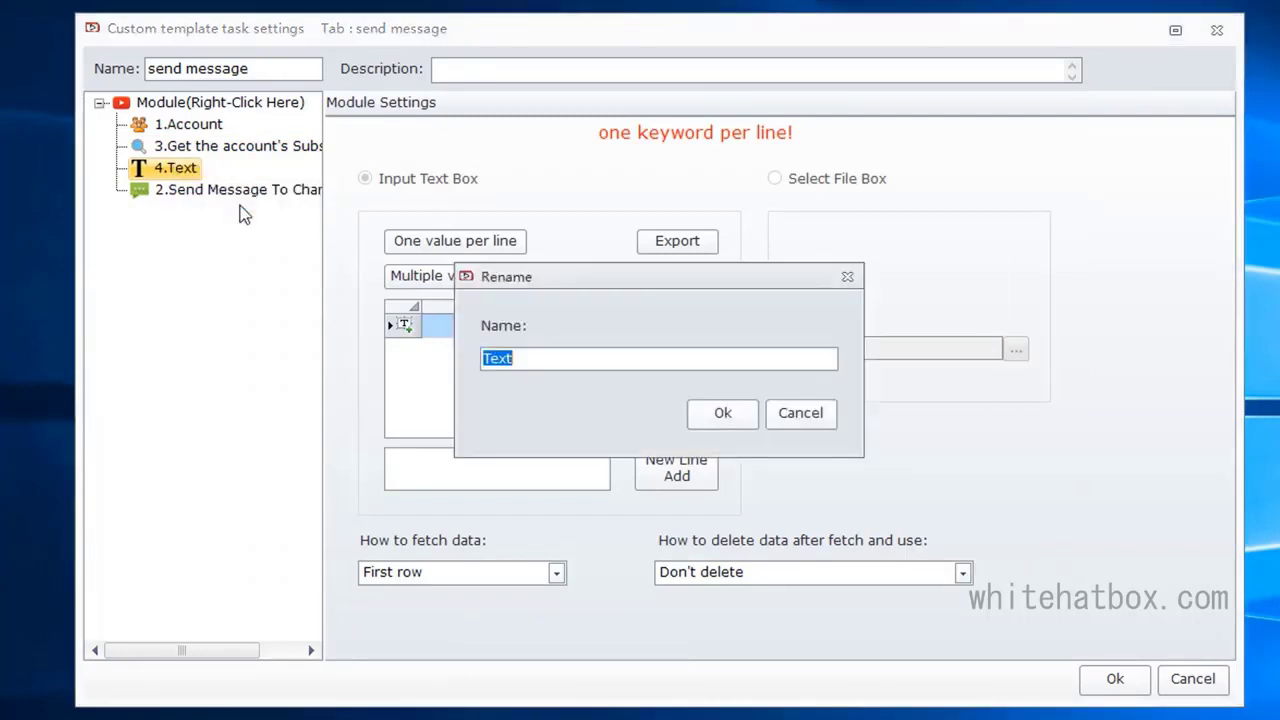
pyautogui.write('message source')
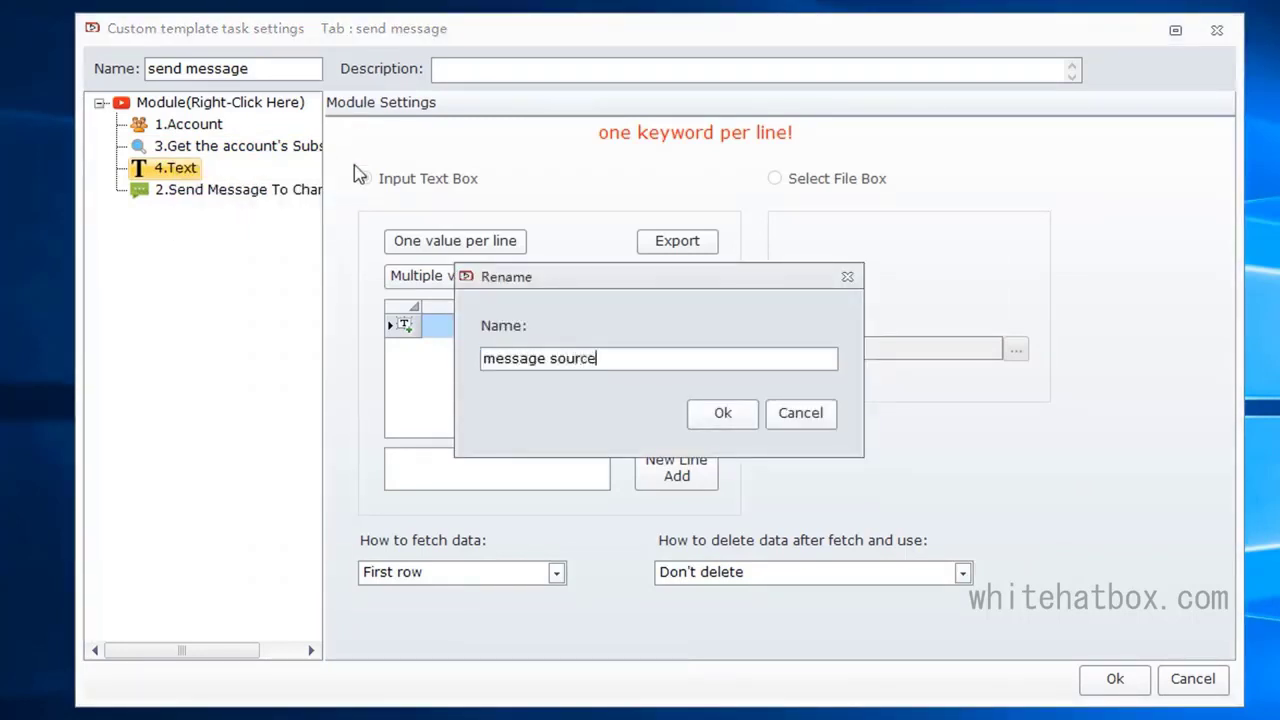
pyautogui.click(742, 415)
# Step: Set the Send Message To Channel module's message source to 4.message source and save the custom template
pyautogui.click(271, 192)
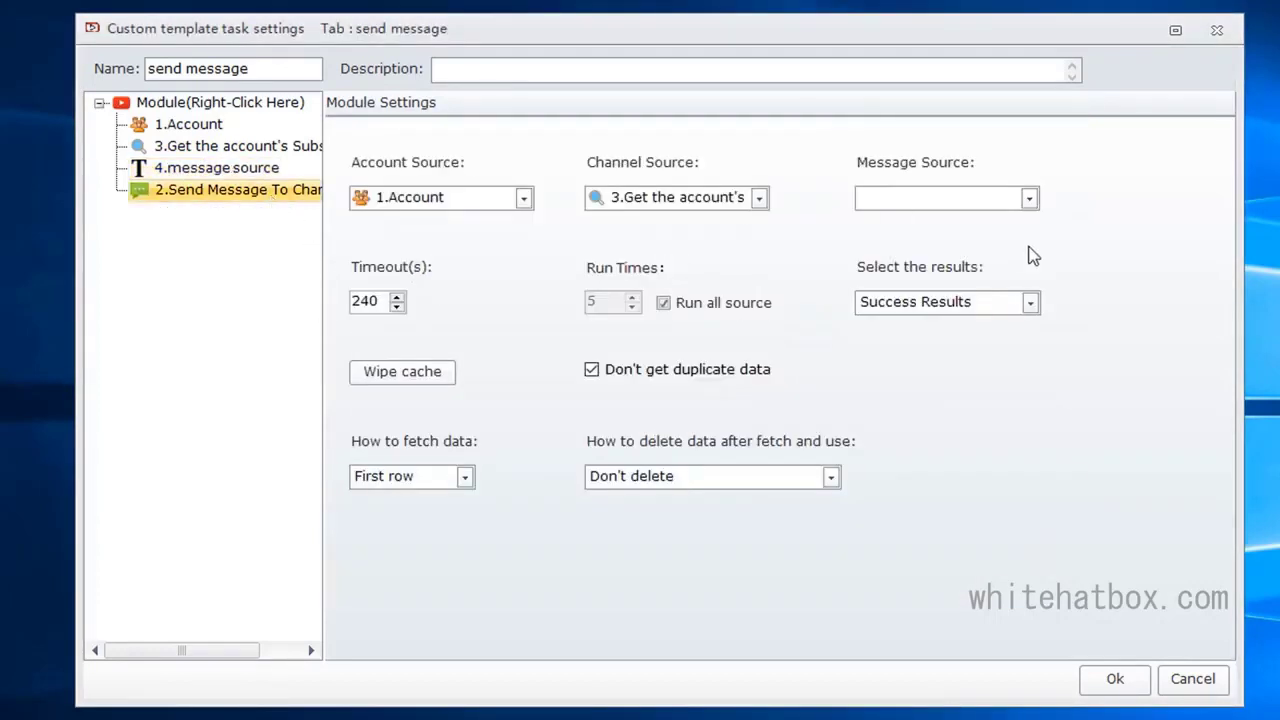
pyautogui.click(894, 197)
pyautogui.click(885, 217)
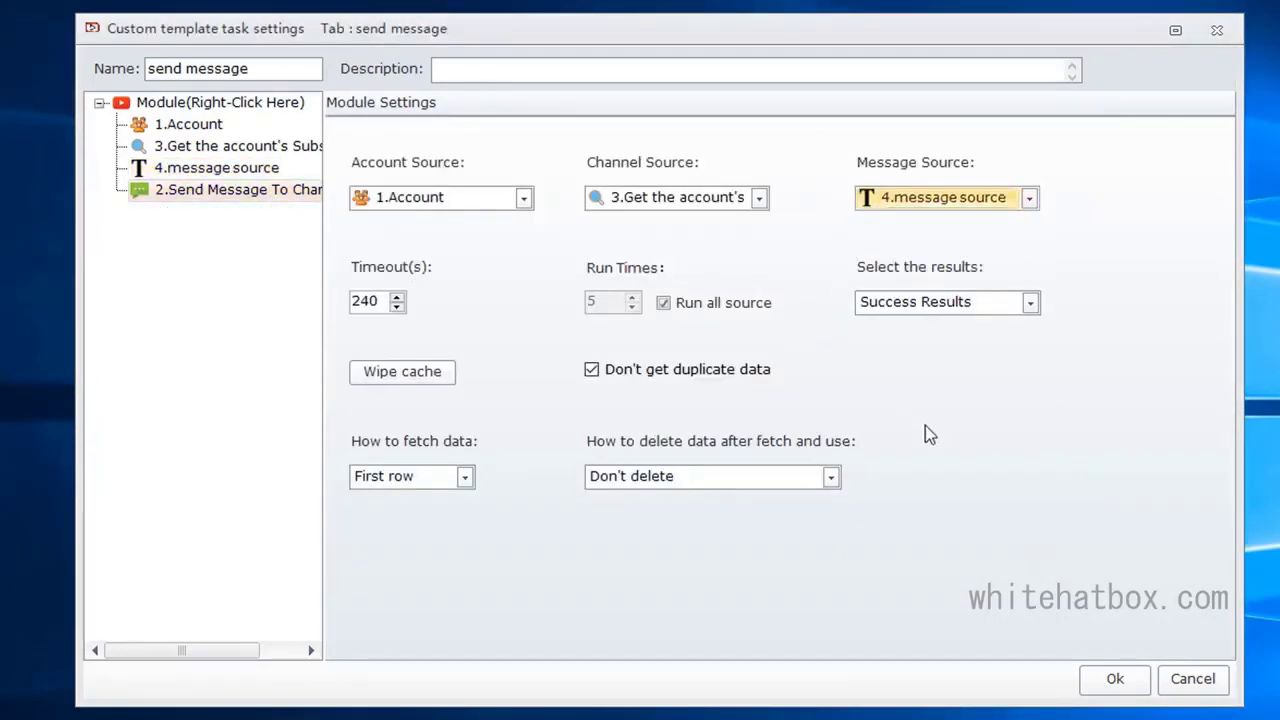
pyautogui.click(1100, 690)
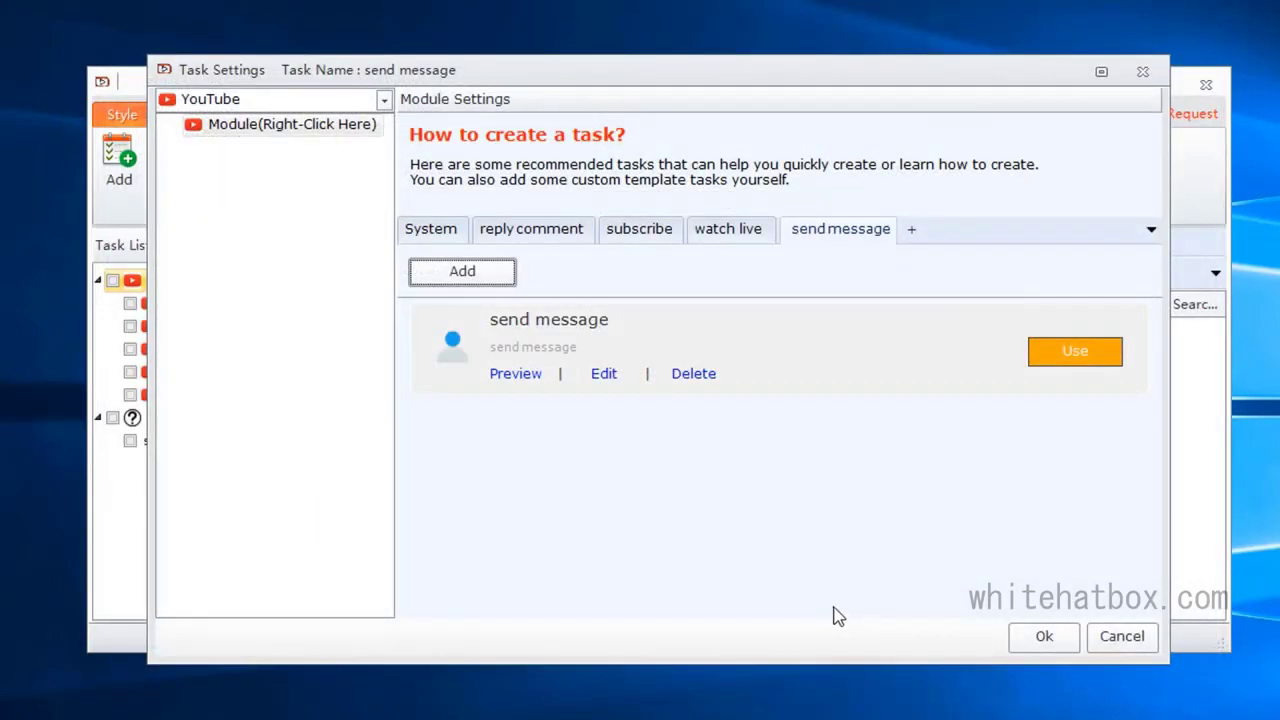
# Step: Apply the "send message" template to the task and review its Account and subscription search modules
pyautogui.click(1090, 368)
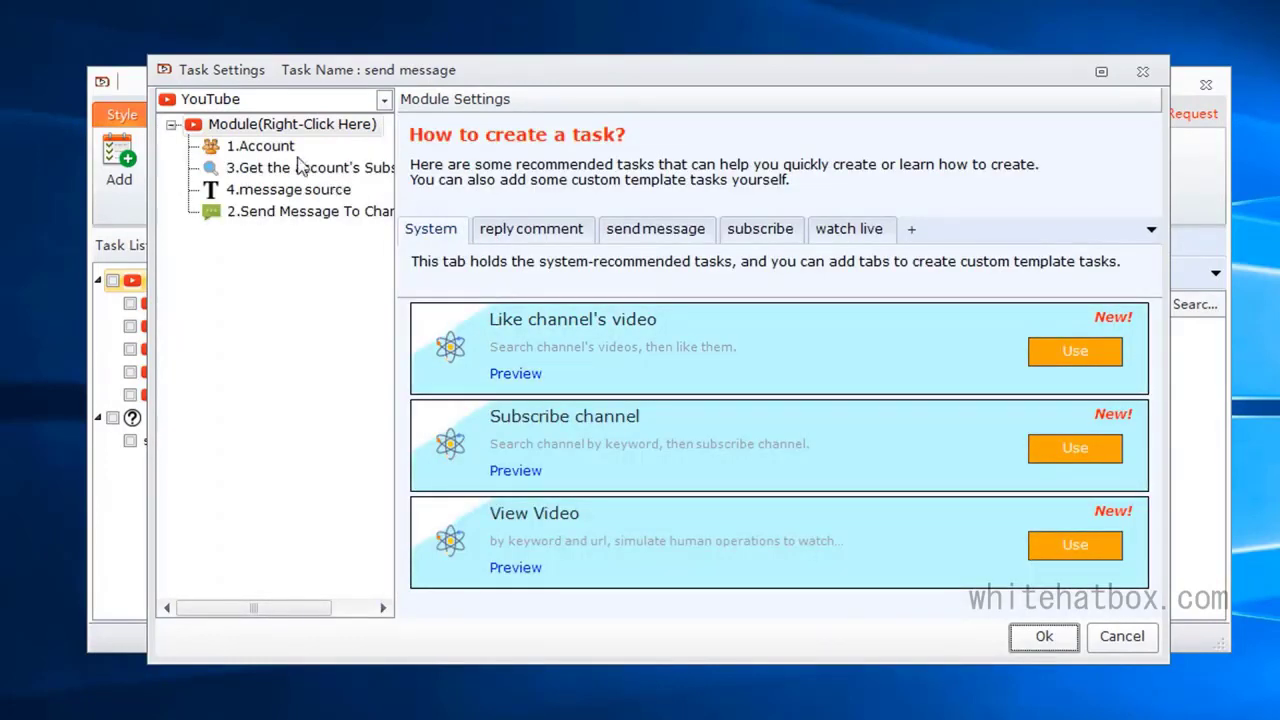
pyautogui.click(265, 146)
pyautogui.click(330, 170)
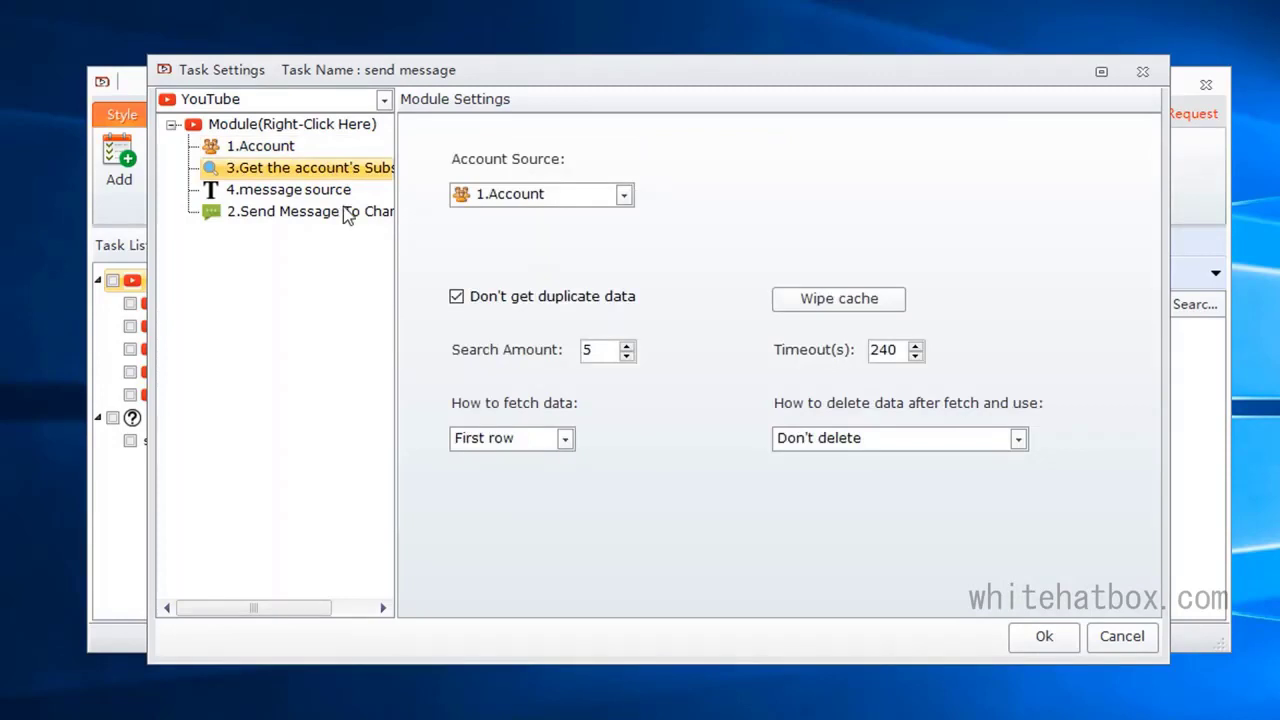
# Step: Add the texts "good" and "nice" to the message source module and save the send message task
pyautogui.click(341, 197)
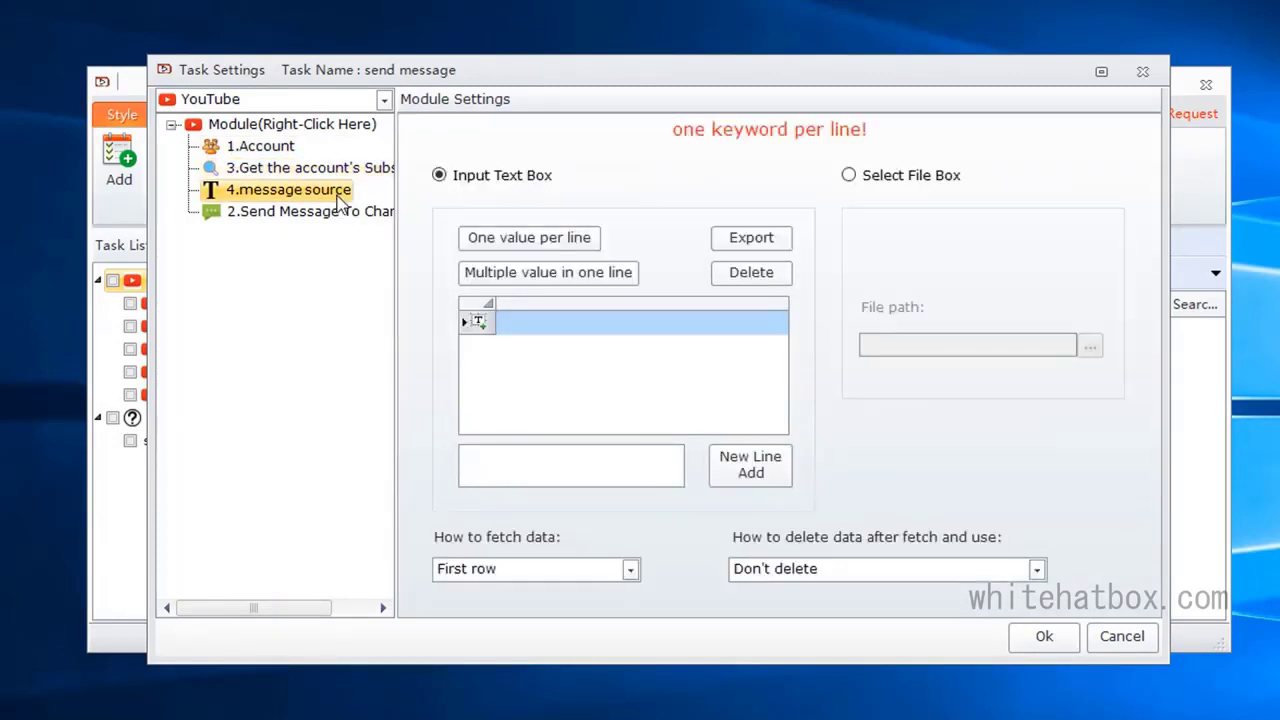
pyautogui.click(525, 321)
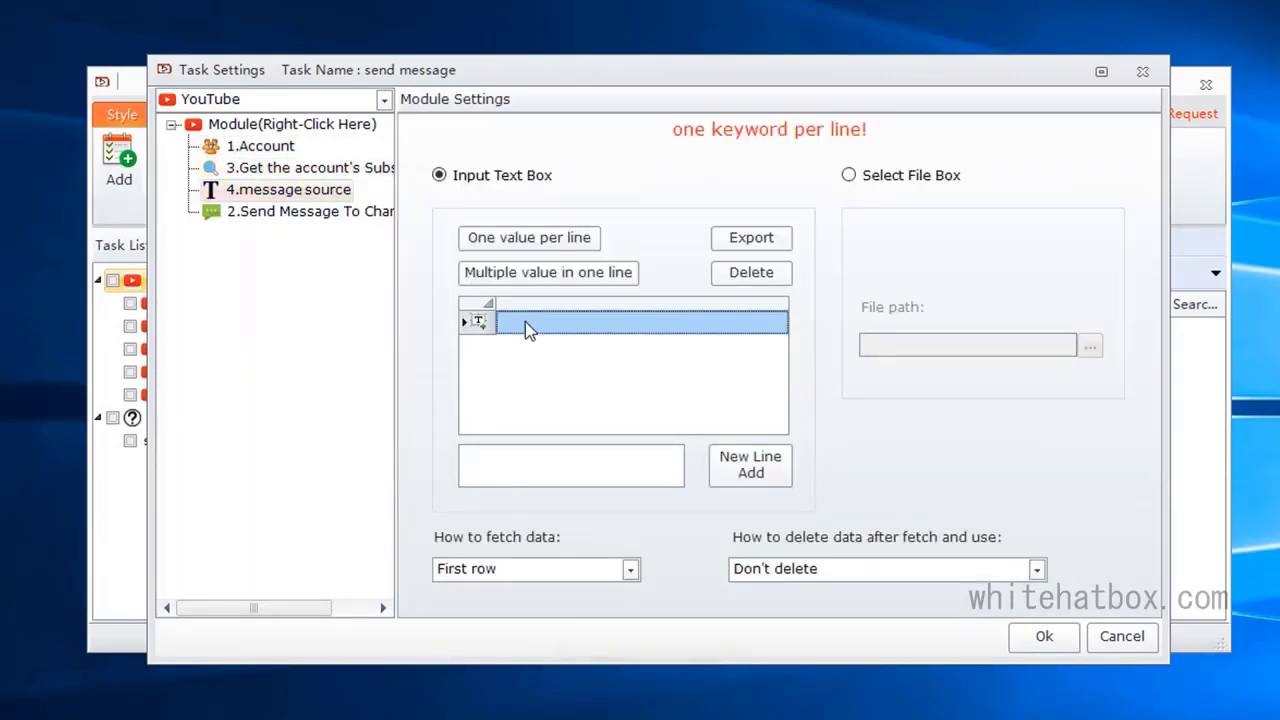
pyautogui.write('good')
pyautogui.click(576, 352)
pyautogui.write('ni')
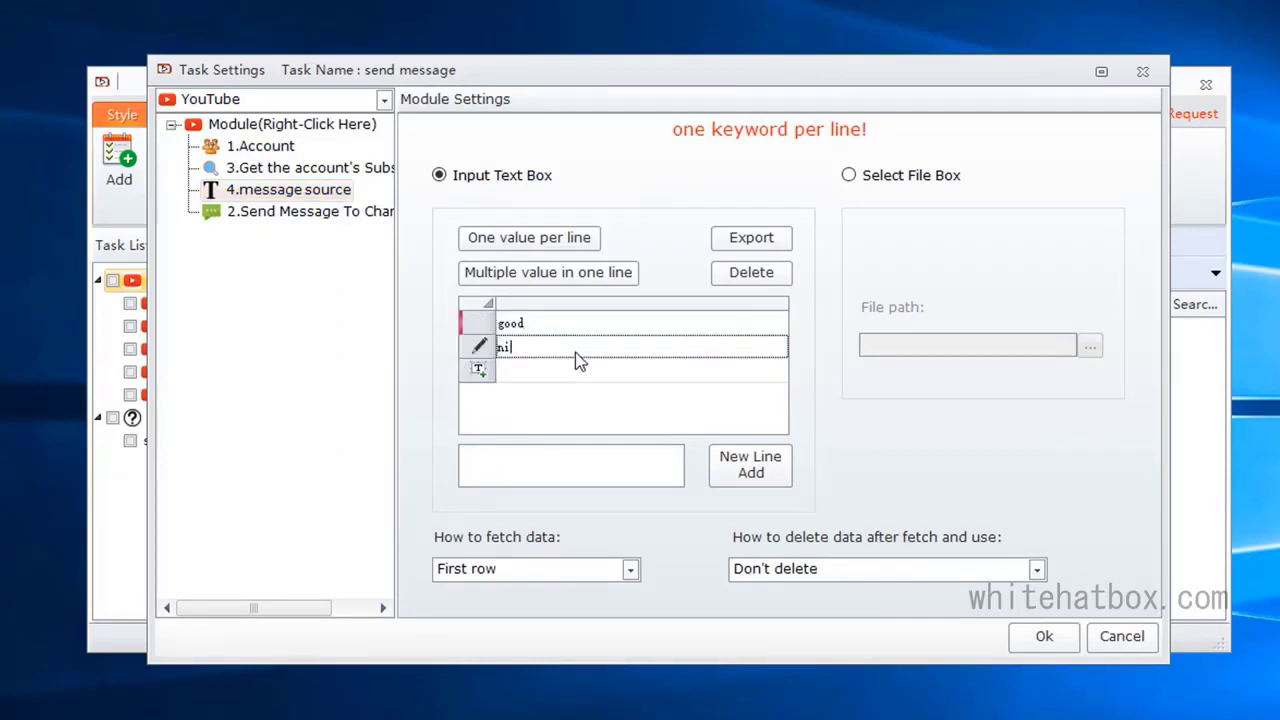
pyautogui.write('ce')
pyautogui.click(585, 383)
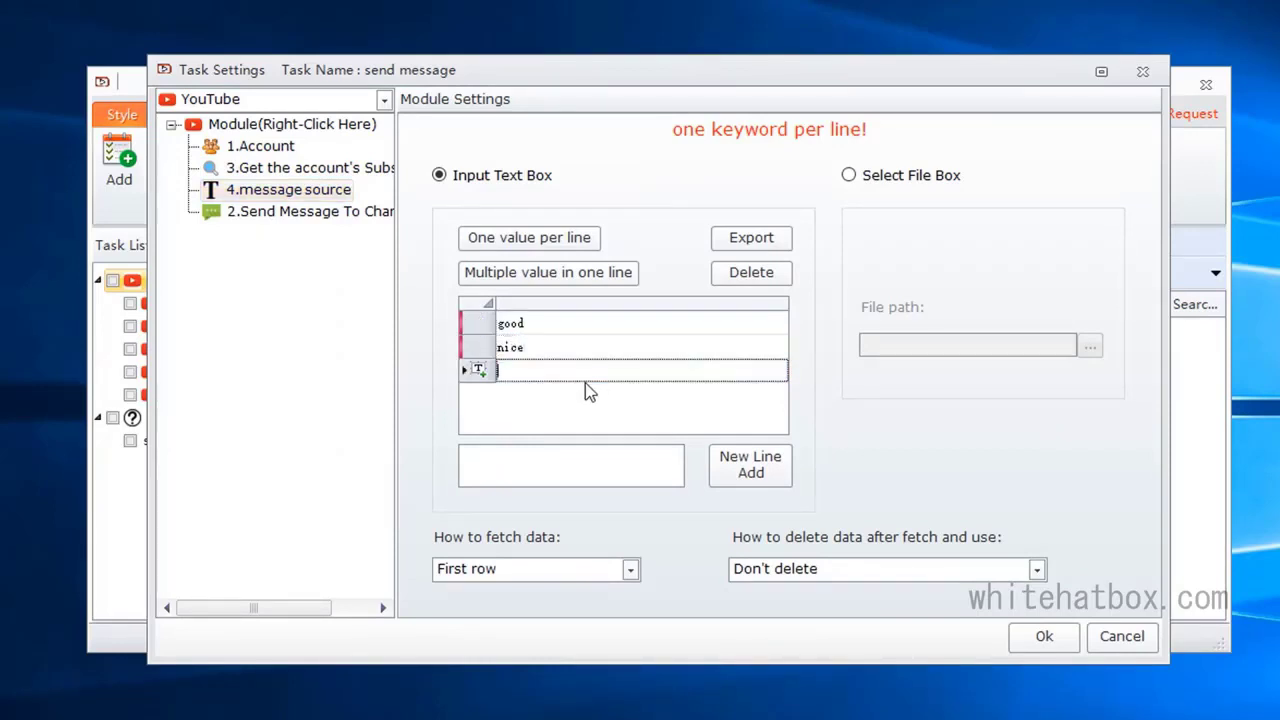
pyautogui.click(369, 214)
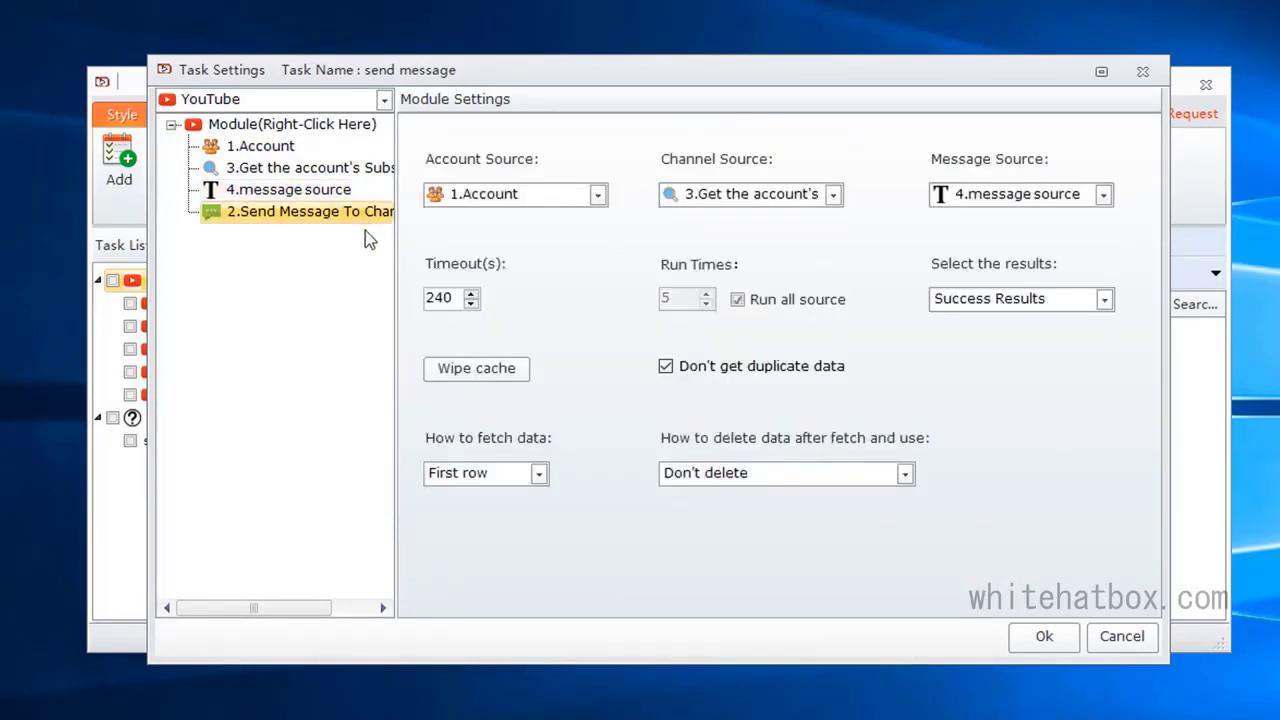
pyautogui.click(1038, 640)
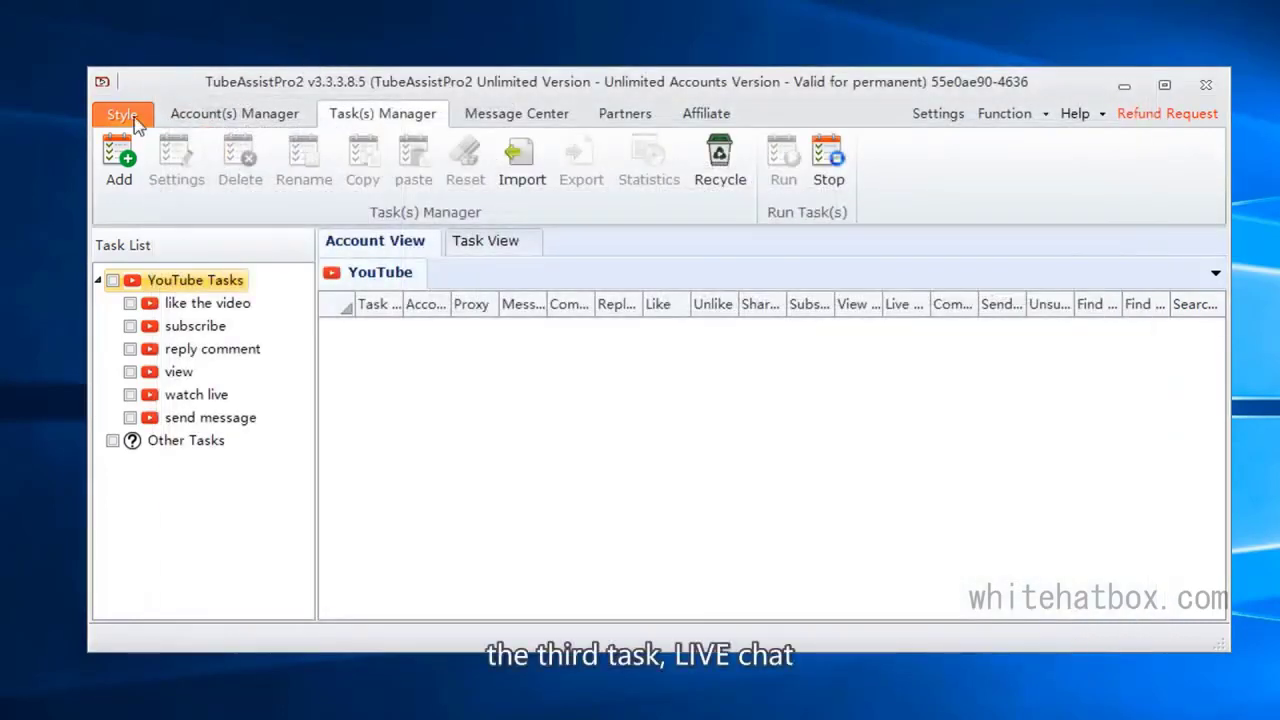
# Step: Create a third task named "live chat" and add a custom template tab with the same name
pyautogui.click(119, 160)
pyautogui.click(583, 308)
pyautogui.write('live chat')
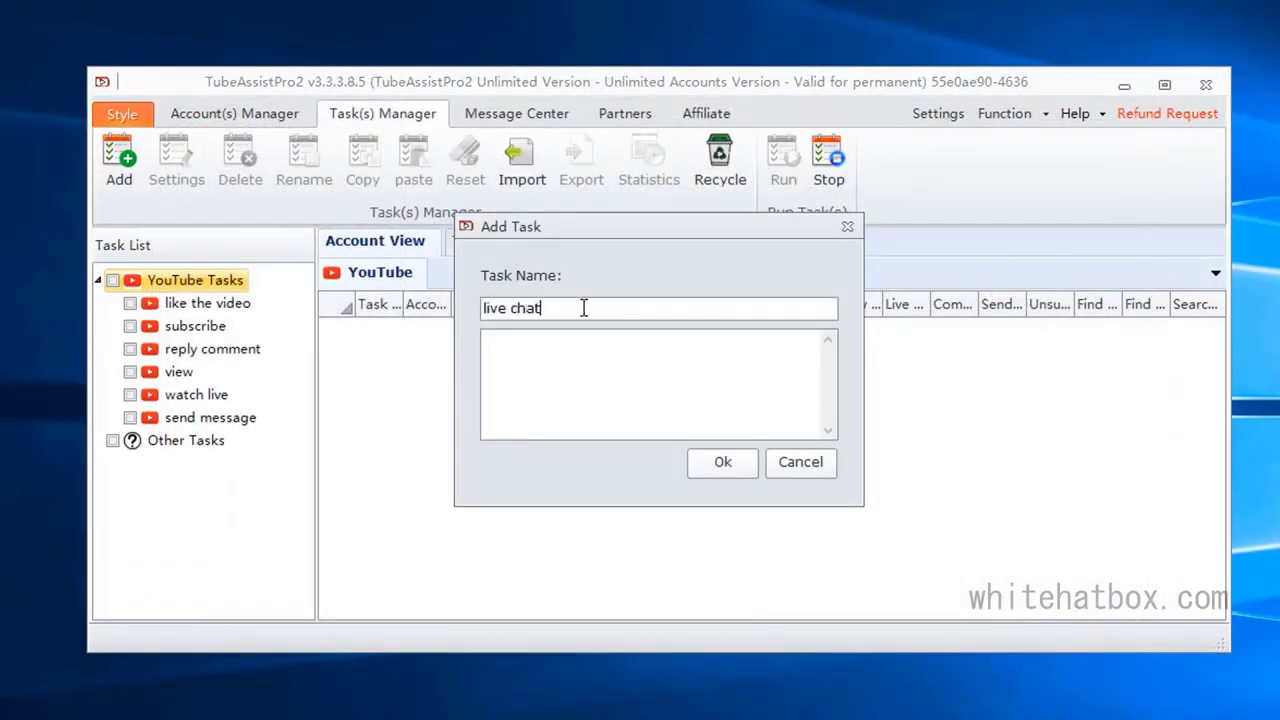
pyautogui.click(716, 468)
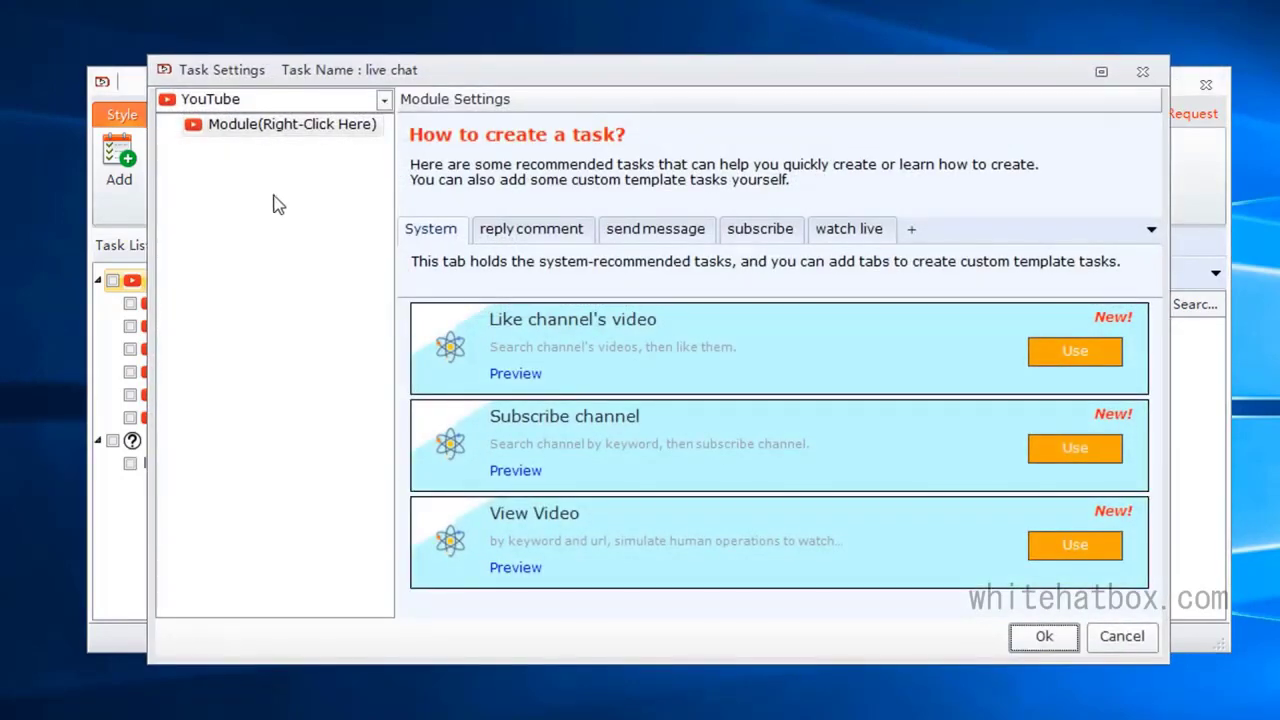
pyautogui.click(911, 230)
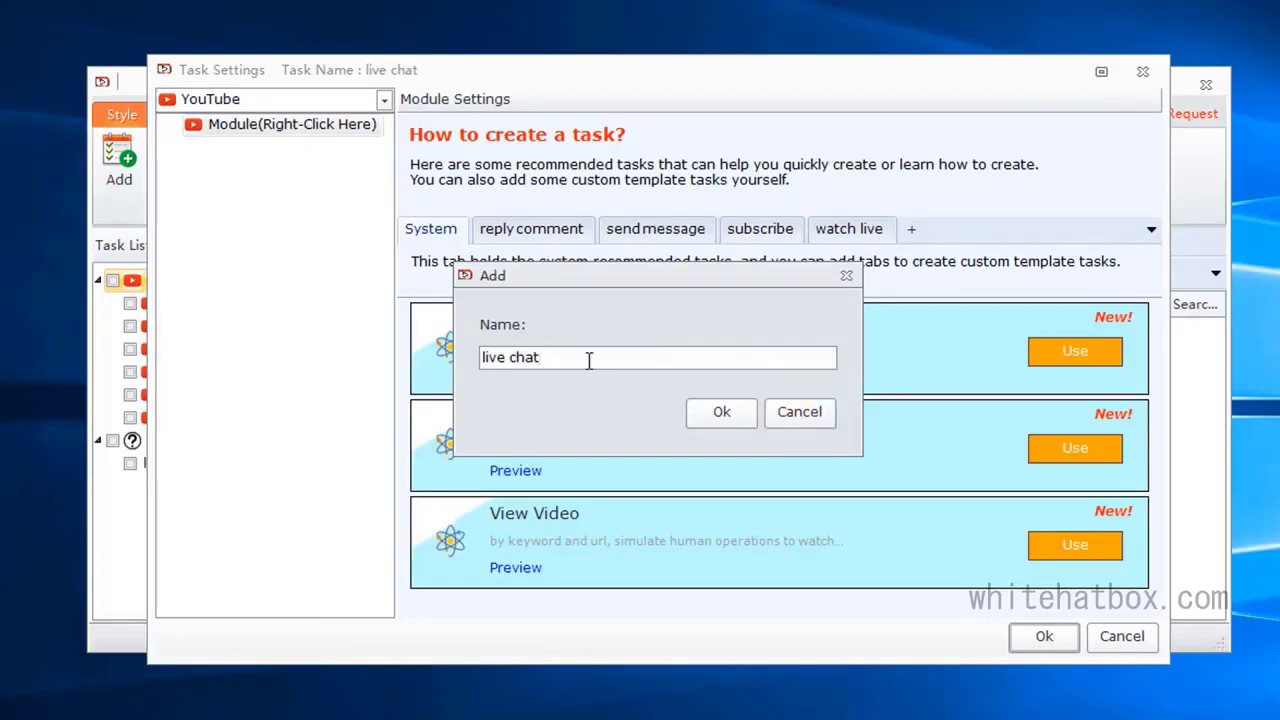
pyautogui.moveTo(589, 361); pyautogui.dragTo(495, 358)
pyautogui.click(728, 418)
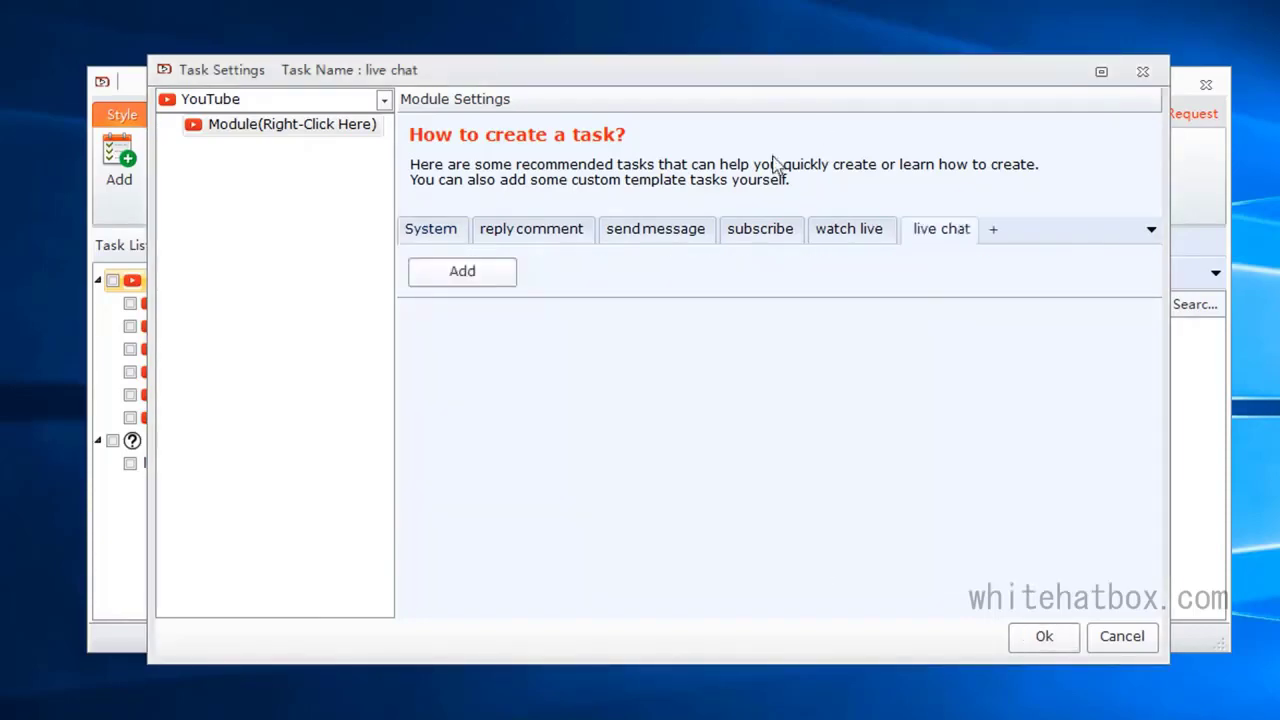
# Step: Start a custom template named "live chat" and add an Account module to it
pyautogui.click(462, 270)
pyautogui.write('live chat')
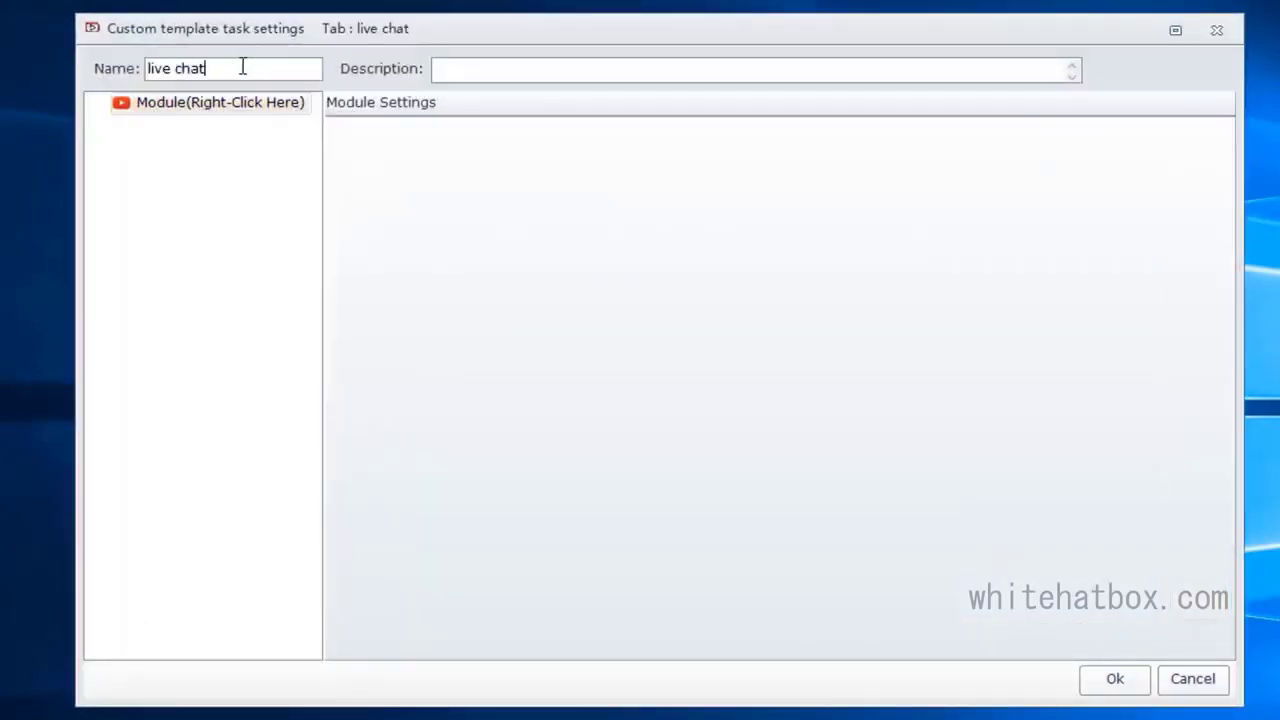
pyautogui.rightClick(274, 115)
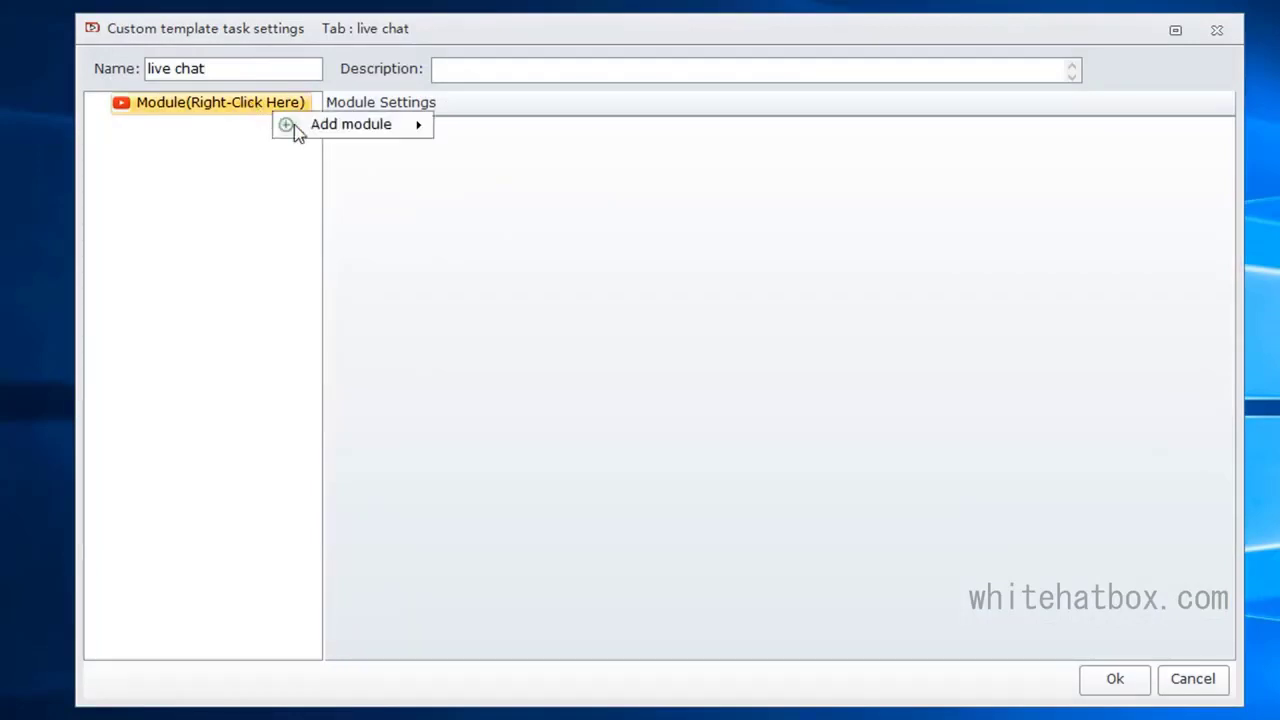
pyautogui.moveTo(295, 125)
pyautogui.click(456, 462)
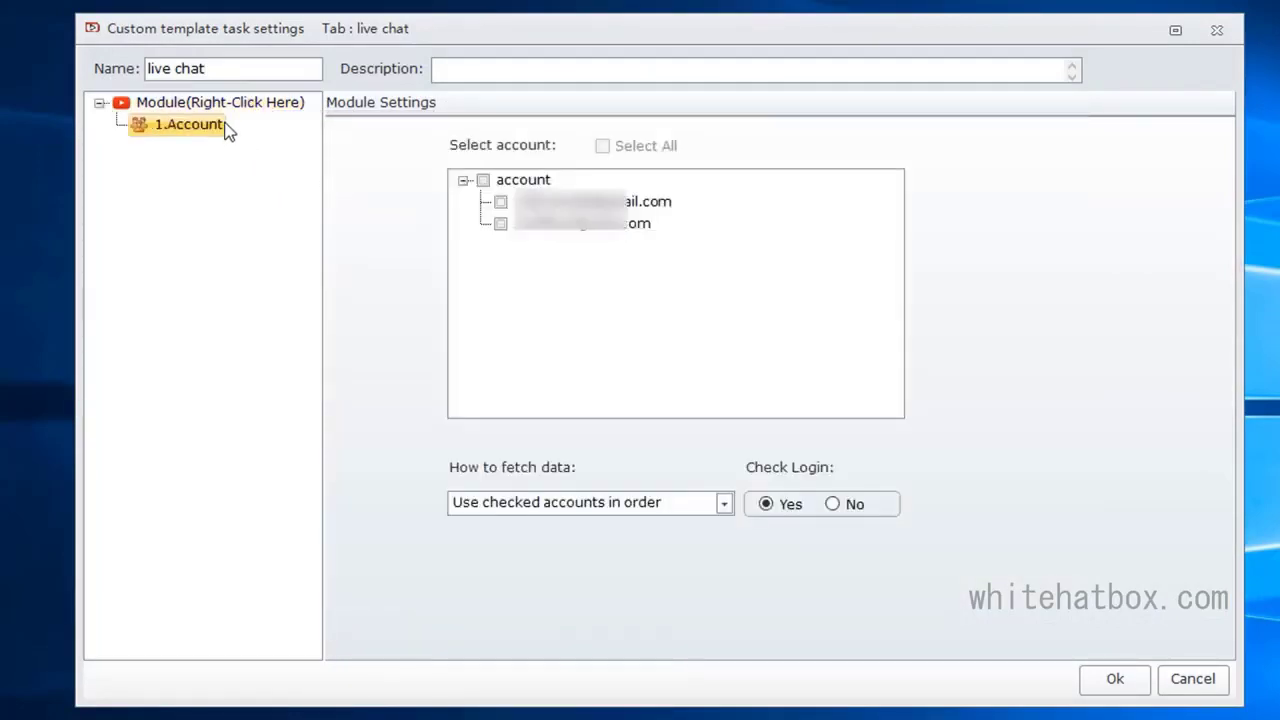
# Step: Insert a Live Chat module after the Account module and set its account source to 1.Account
pyautogui.rightClick(223, 129)
pyautogui.moveTo(250, 139)
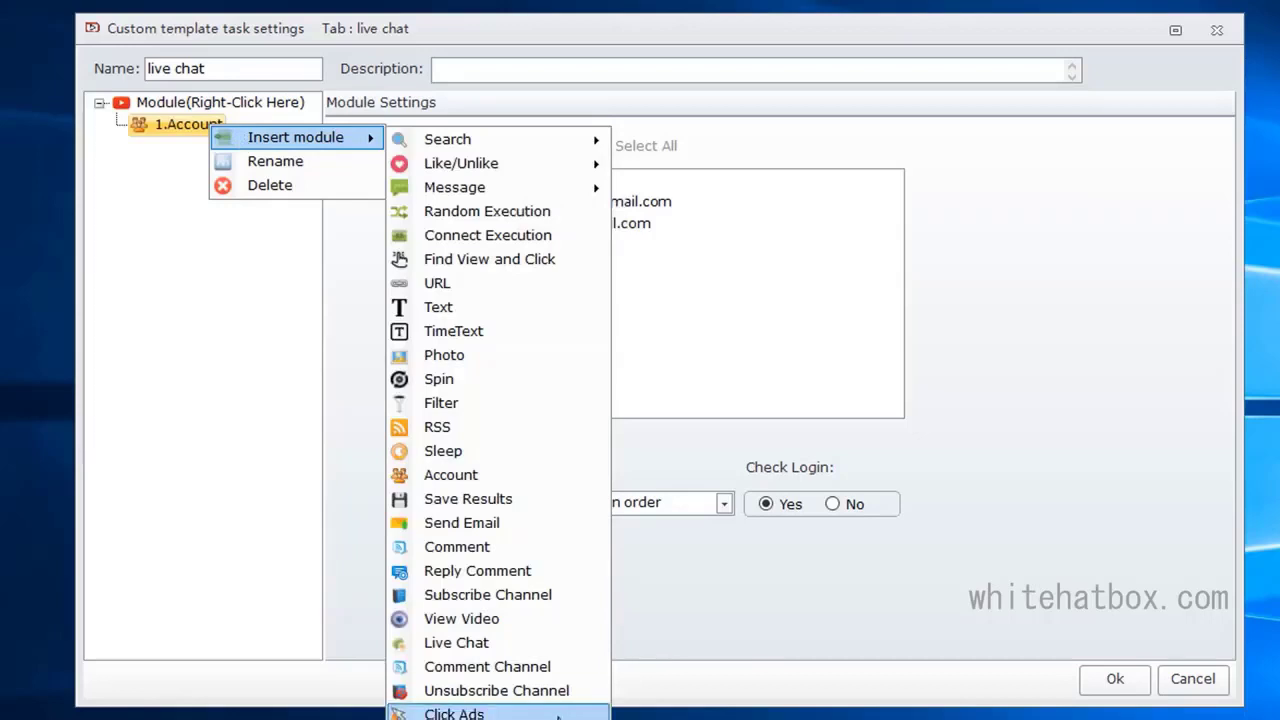
pyautogui.click(549, 648)
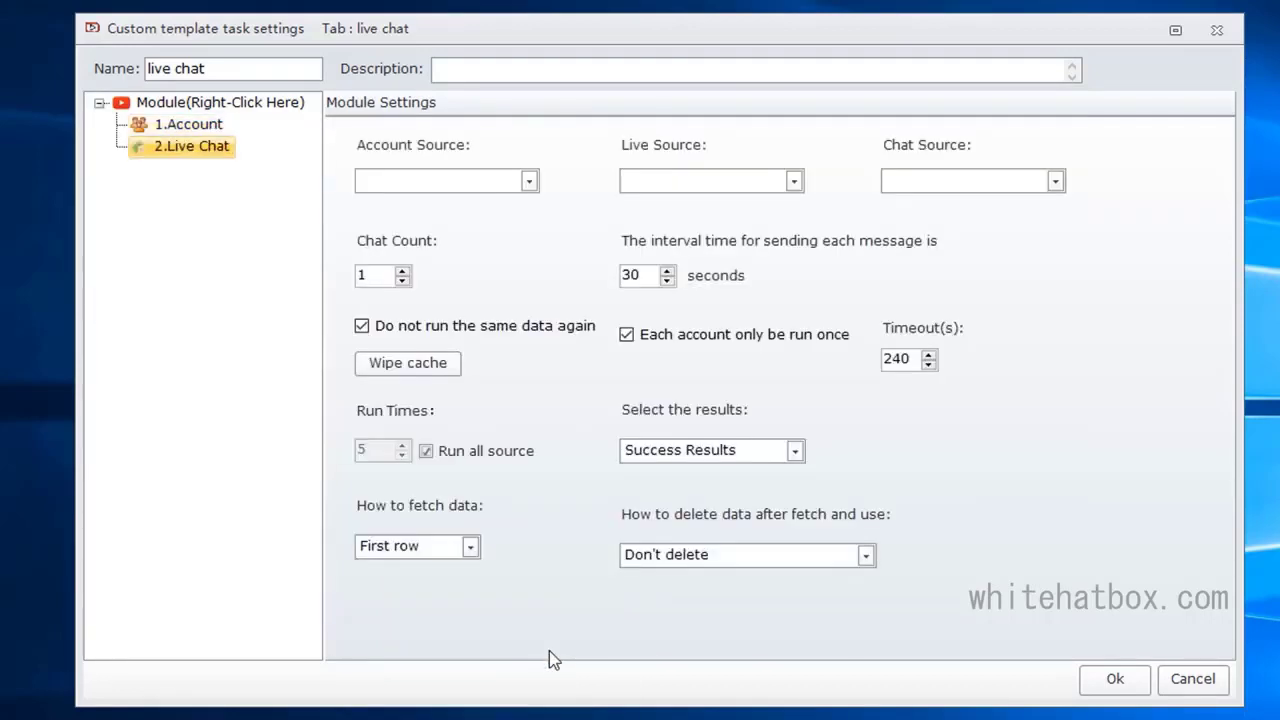
pyautogui.click(480, 185)
pyautogui.click(462, 204)
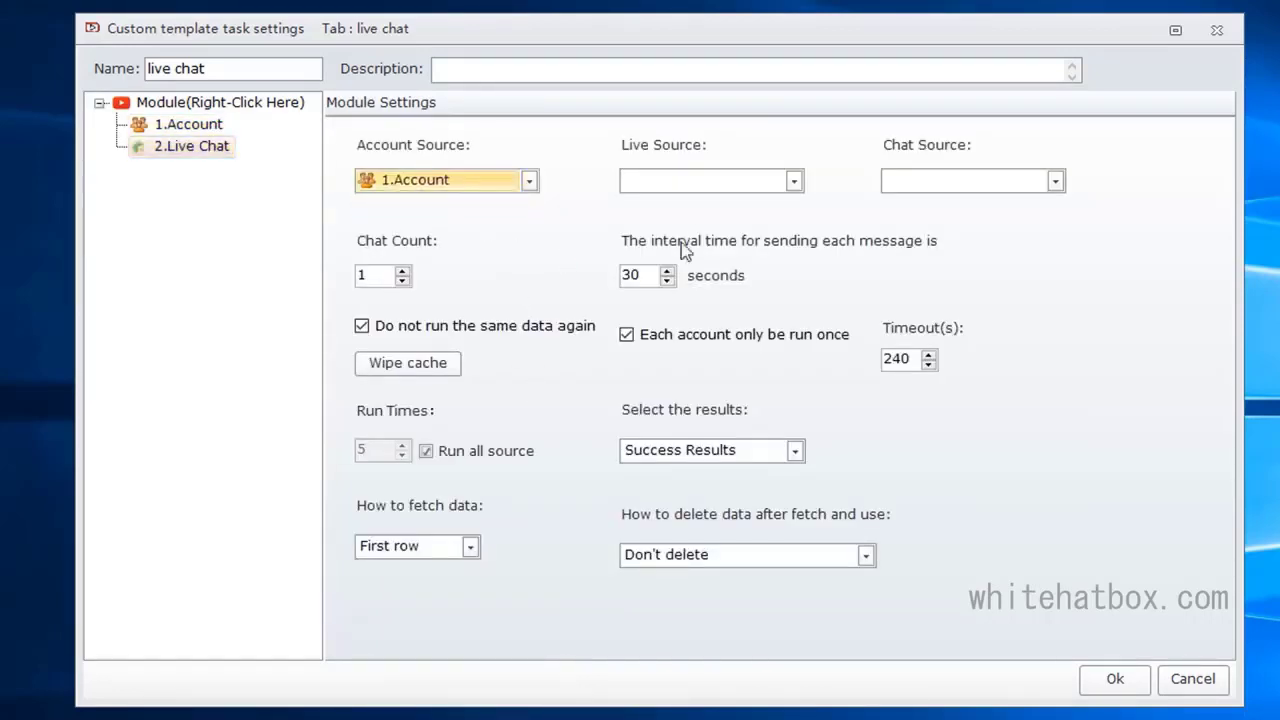
# Step: Insert a URL module after the Account module and rename it "live source"
pyautogui.rightClick(155, 124)
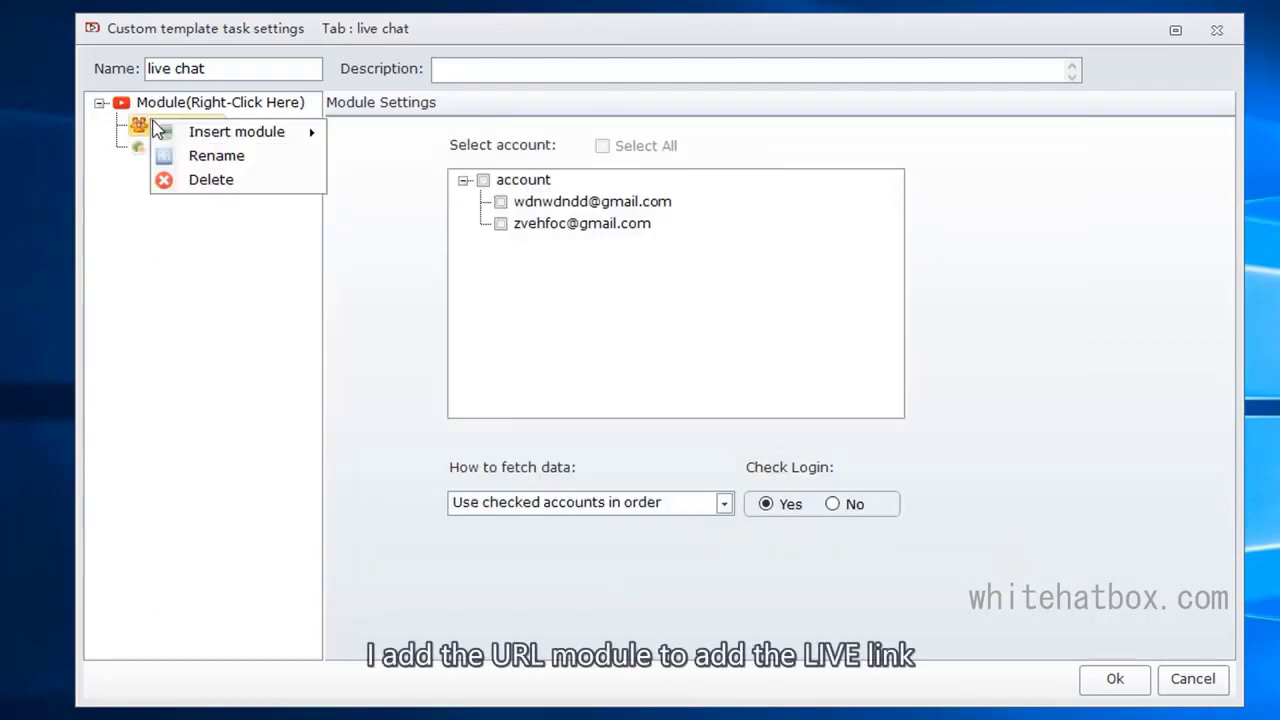
pyautogui.moveTo(285, 131)
pyautogui.click(409, 285)
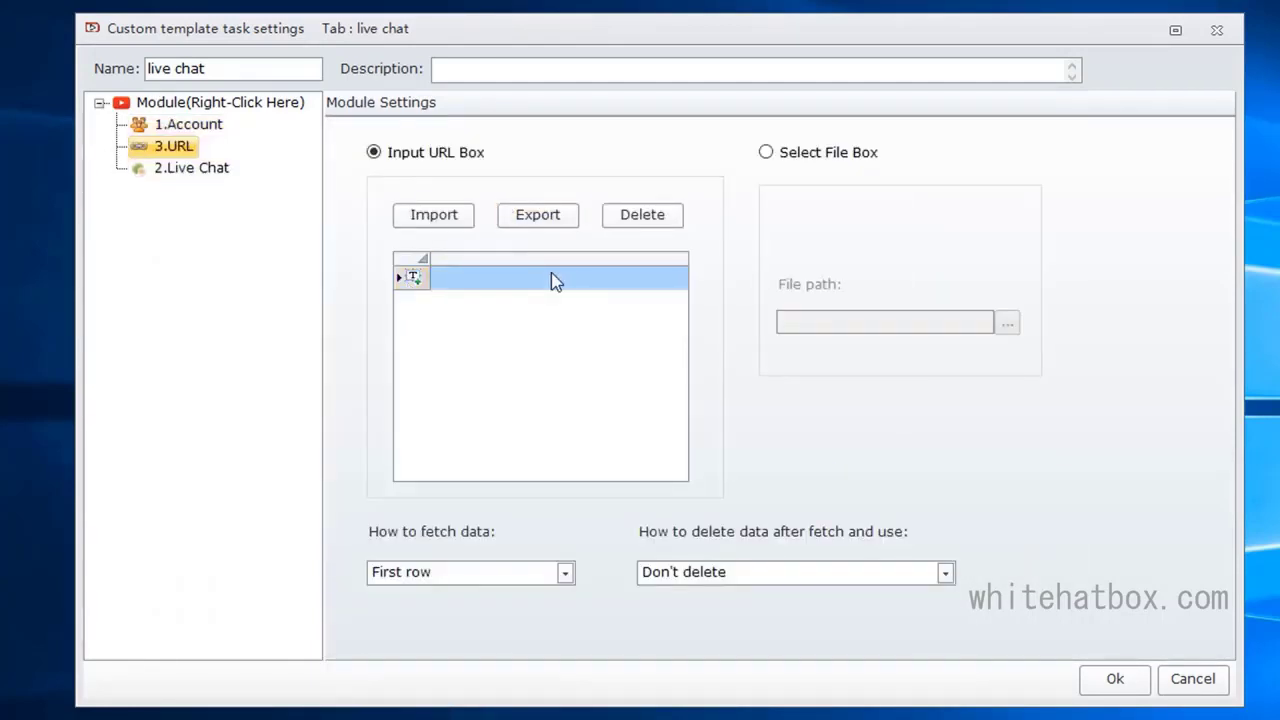
pyautogui.rightClick(162, 149)
pyautogui.click(240, 188)
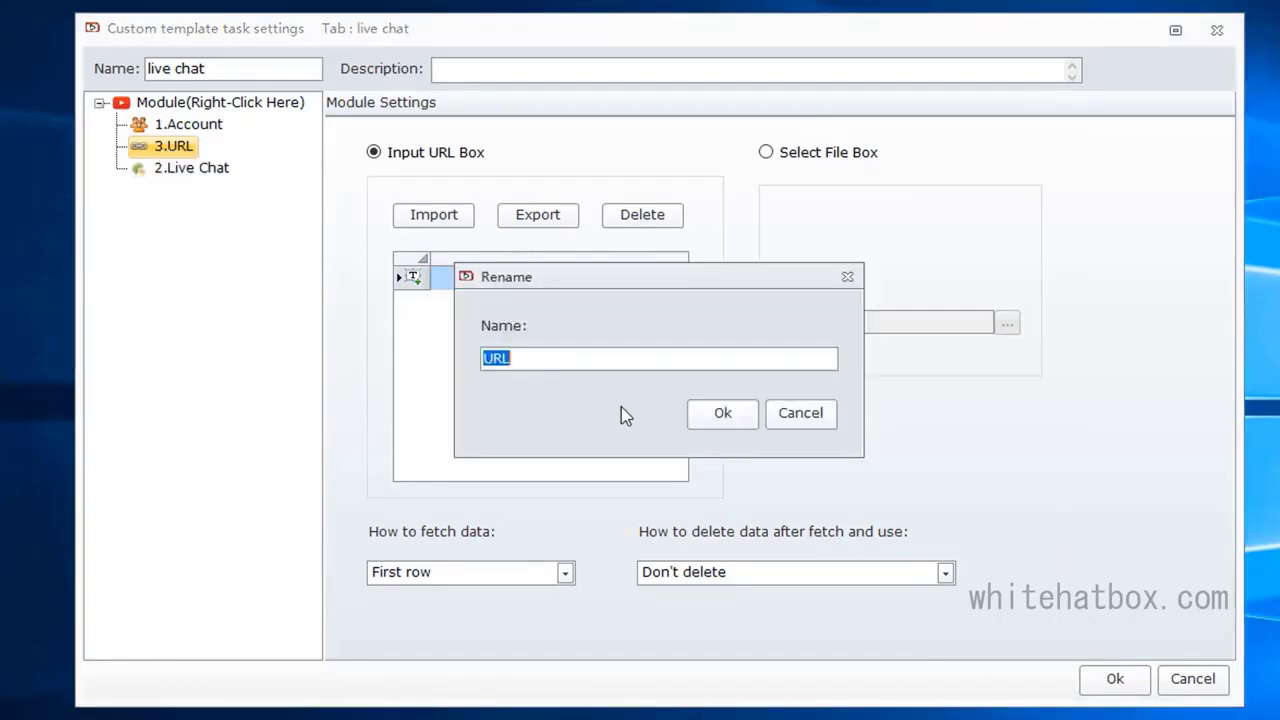
pyautogui.write('live source')
pyautogui.click(735, 415)
# Step: Set the Live Chat module's live source to 3.live source
pyautogui.click(200, 168)
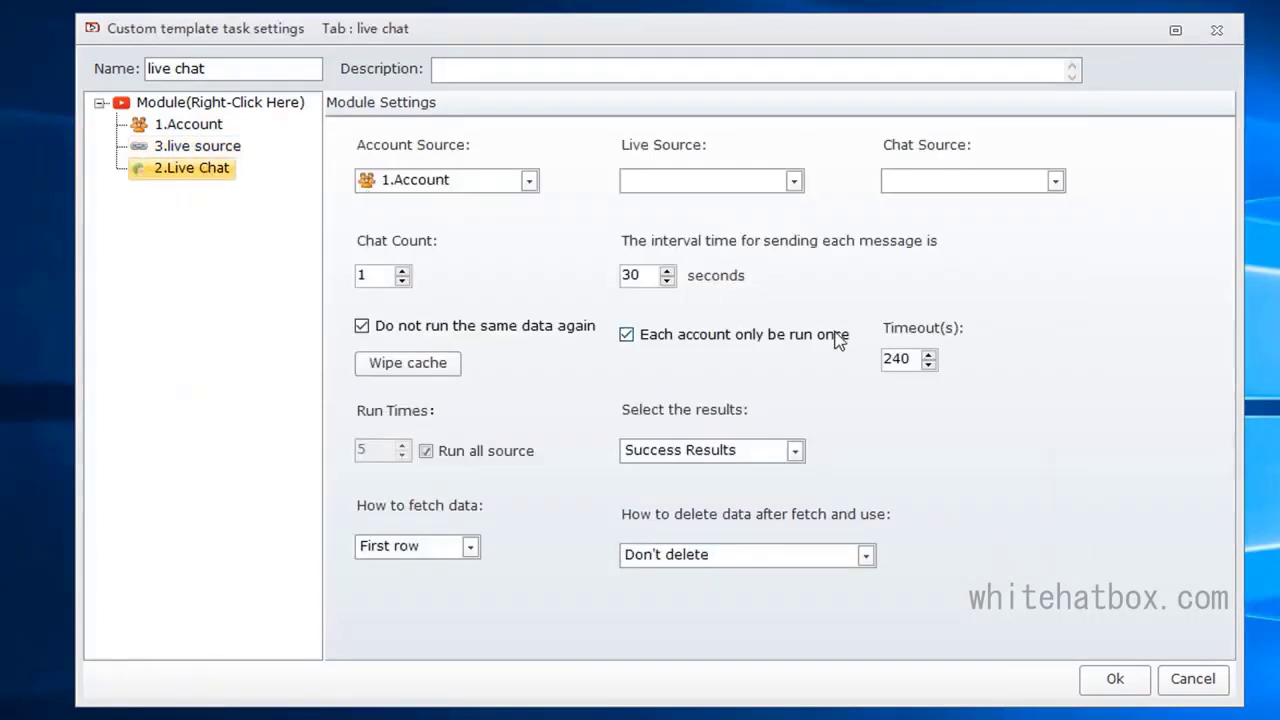
pyautogui.click(684, 185)
pyautogui.click(680, 200)
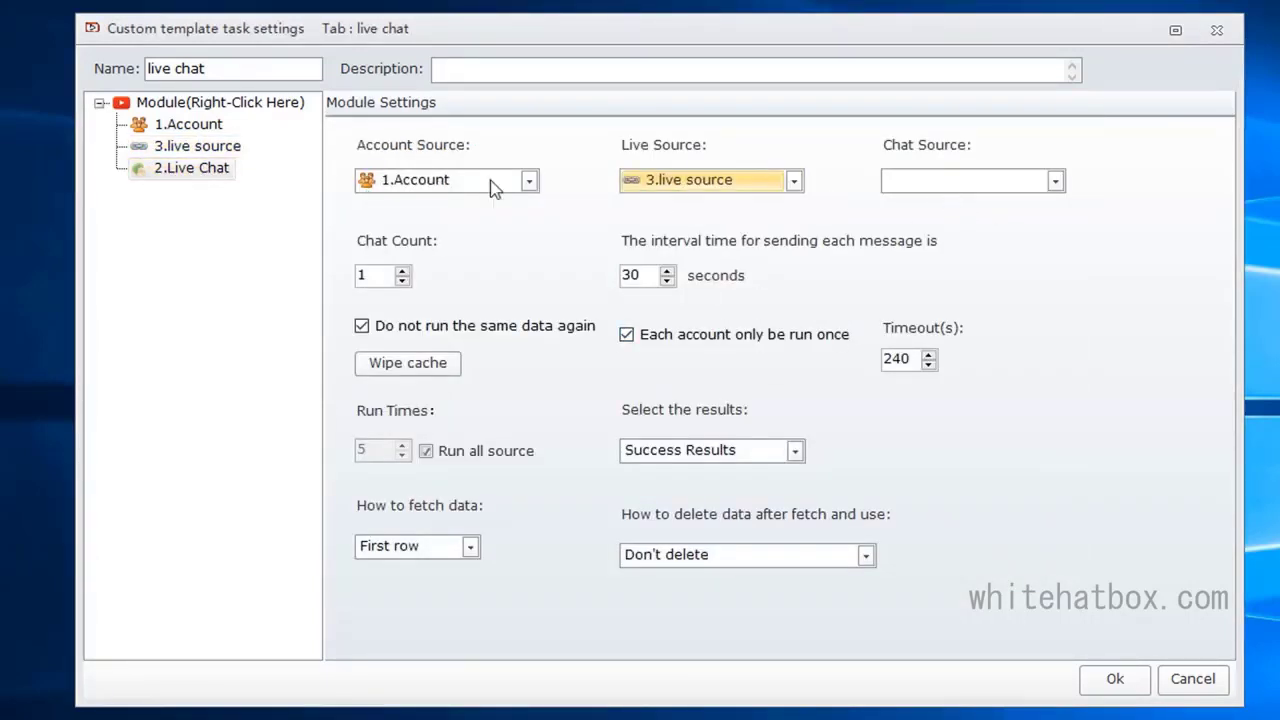
# Step: Insert a Text module after the live source module and rename it "chat source"
pyautogui.rightClick(224, 148)
pyautogui.moveTo(240, 160)
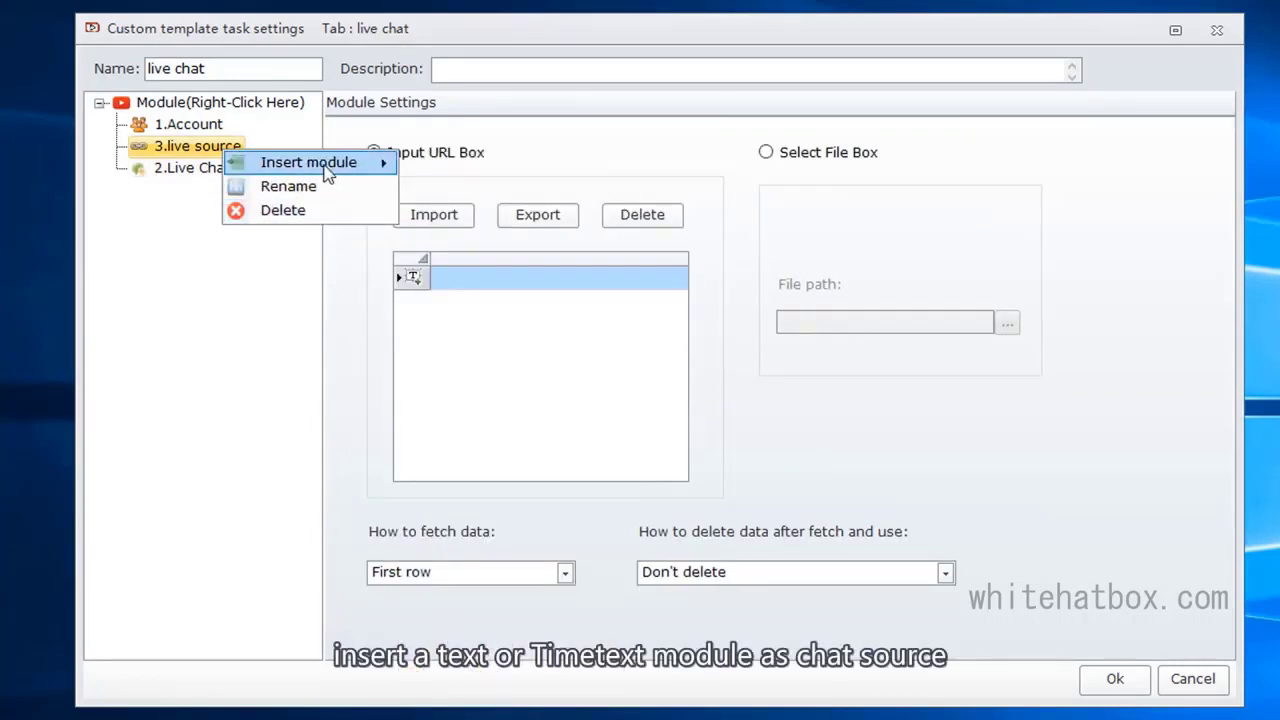
pyautogui.click(452, 332)
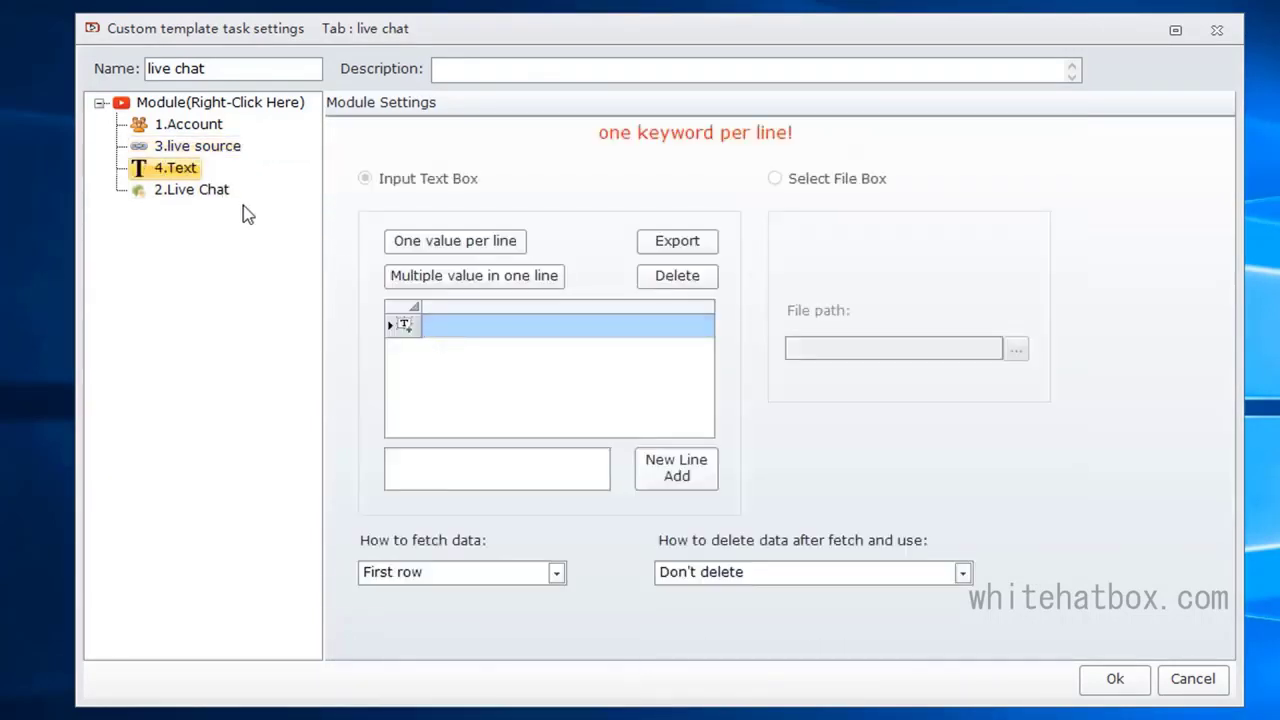
pyautogui.rightClick(188, 174)
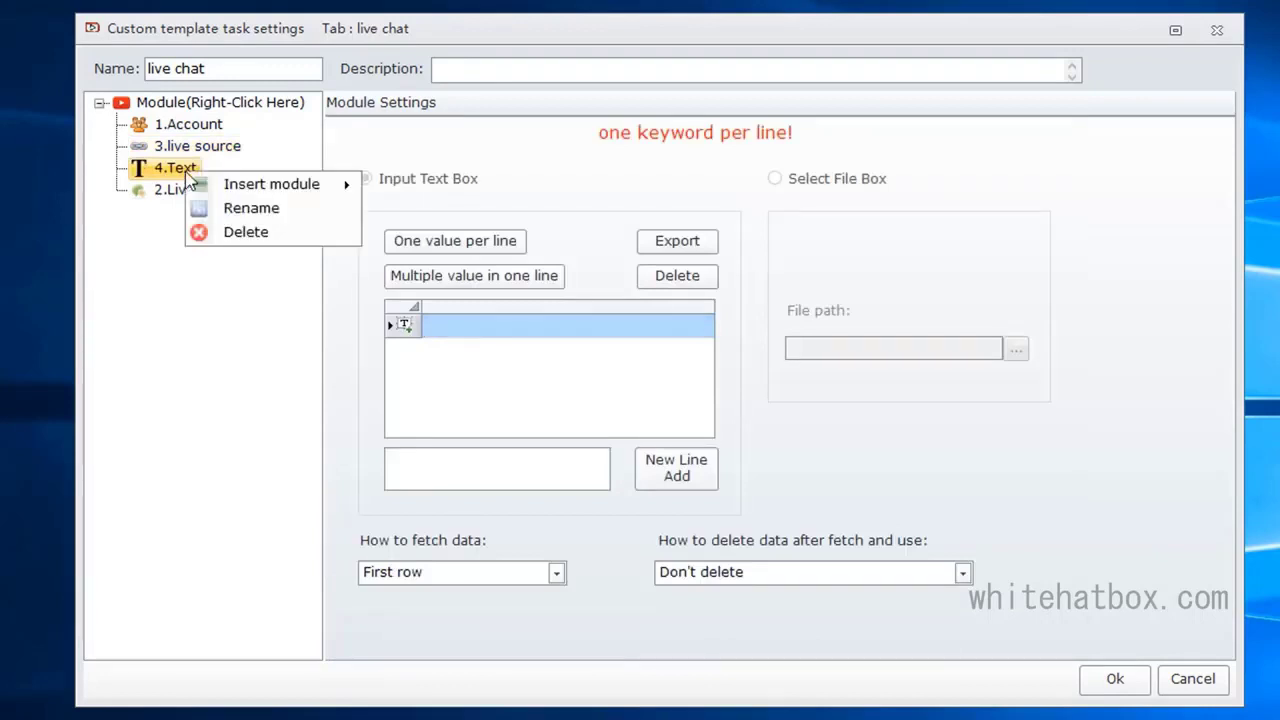
pyautogui.click(251, 206)
pyautogui.write('ch')
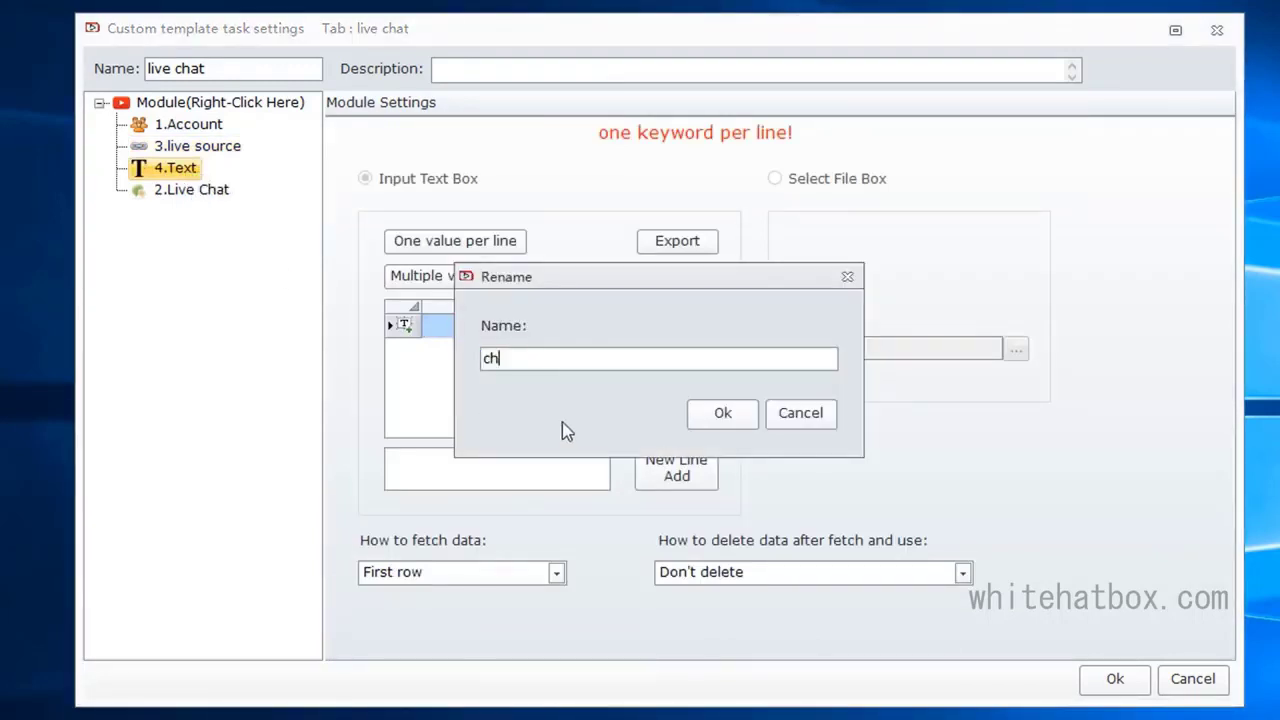
pyautogui.write('at source')
pyautogui.click(722, 413)
# Step: Set the Live Chat module's chat source to 4.chat source and save the custom template
pyautogui.click(196, 191)
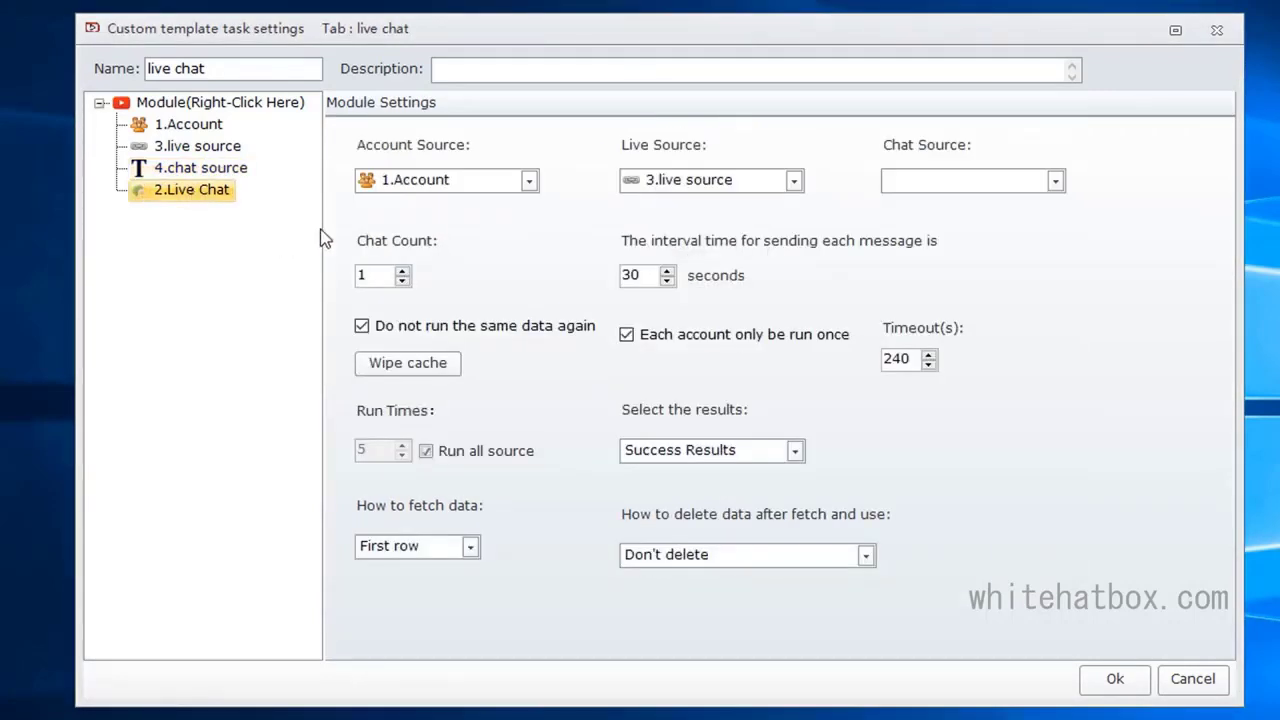
pyautogui.click(916, 186)
pyautogui.click(922, 206)
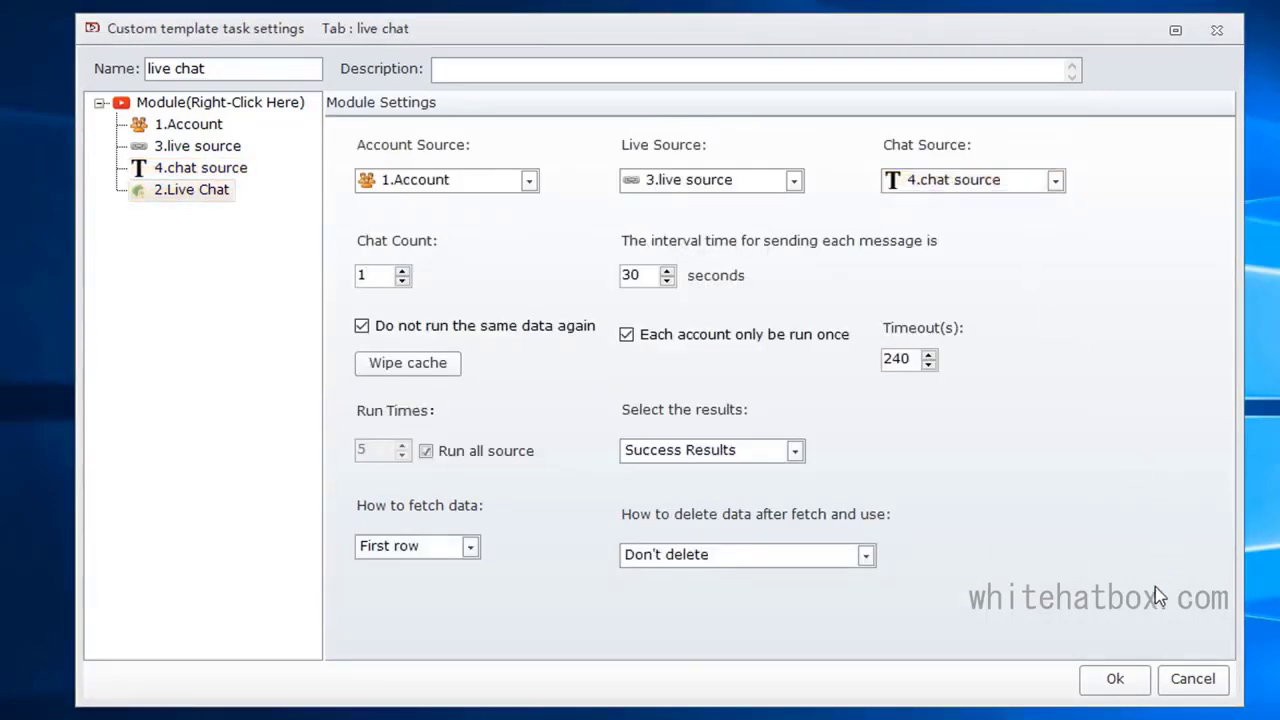
pyautogui.click(1110, 683)
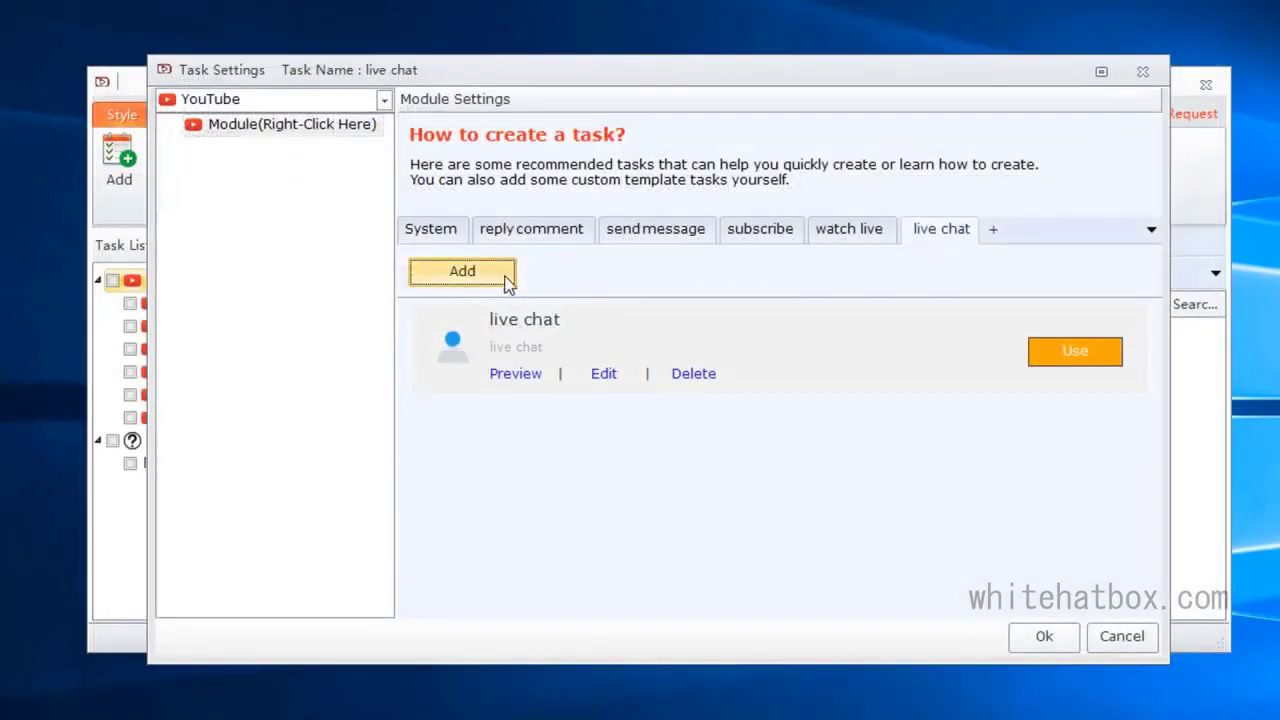
# Step: Use the live chat template for the task and select the second account in its Account module
pyautogui.click(462, 272)
pyautogui.click(1035, 347)
pyautogui.click(260, 146)
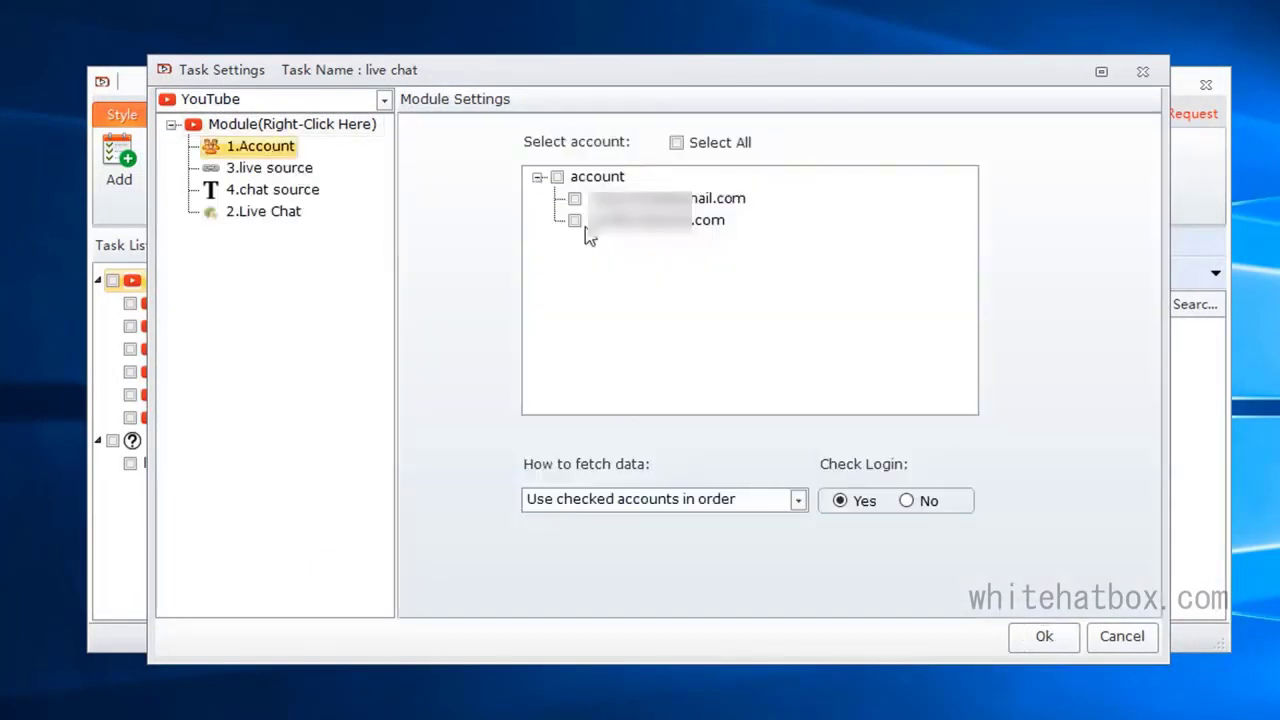
pyautogui.click(590, 221)
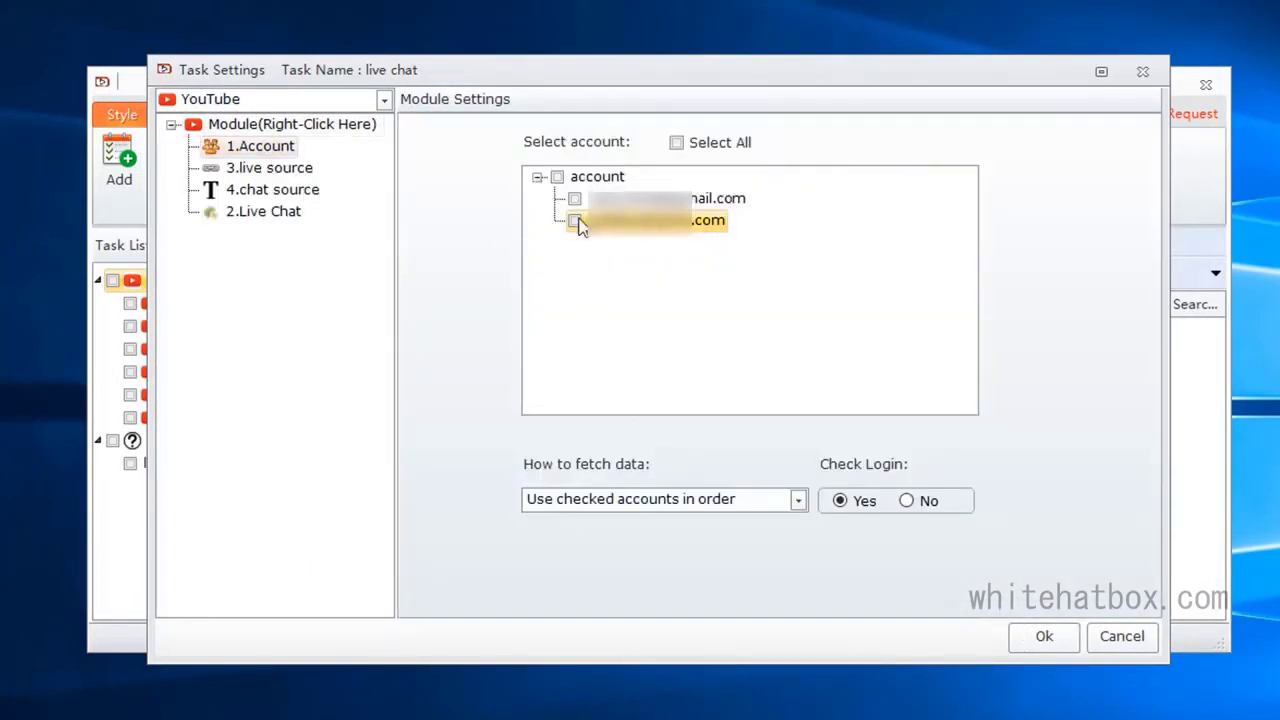
# Step: Paste the YouTube live stream link into the first row of the live source module
pyautogui.click(294, 170)
pyautogui.click(534, 277)
pyautogui.write('https://www.youtube.com/watch?v=oNz7eejzTUE')
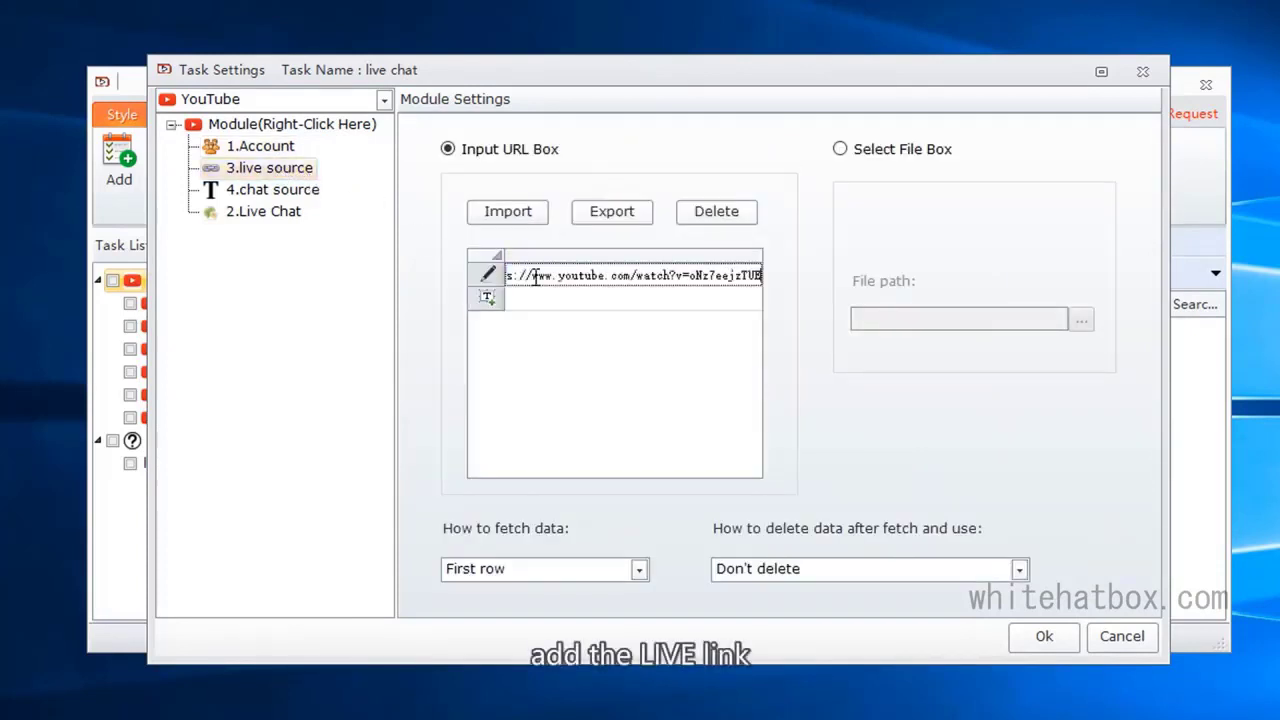
# Step: Add two chat messages to the chat source module, a smiling emoji and a grinning emoji on separate lines
pyautogui.click(300, 195)
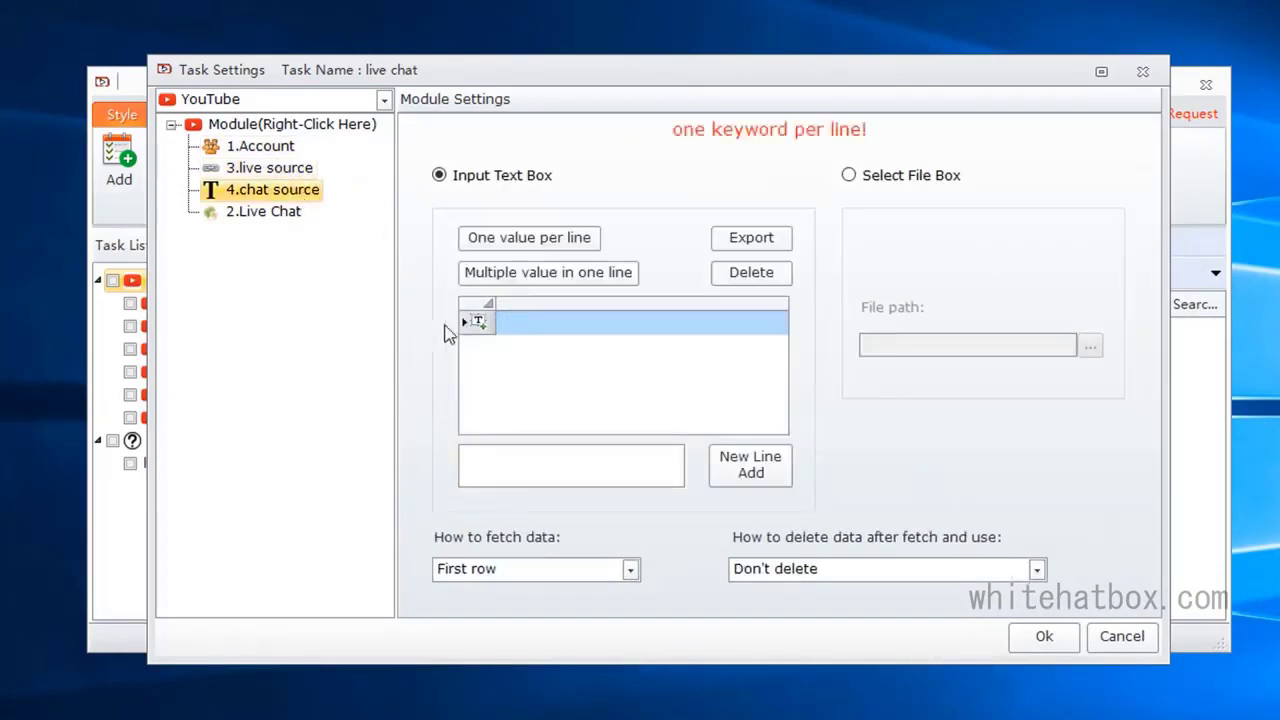
pyautogui.click(528, 328)
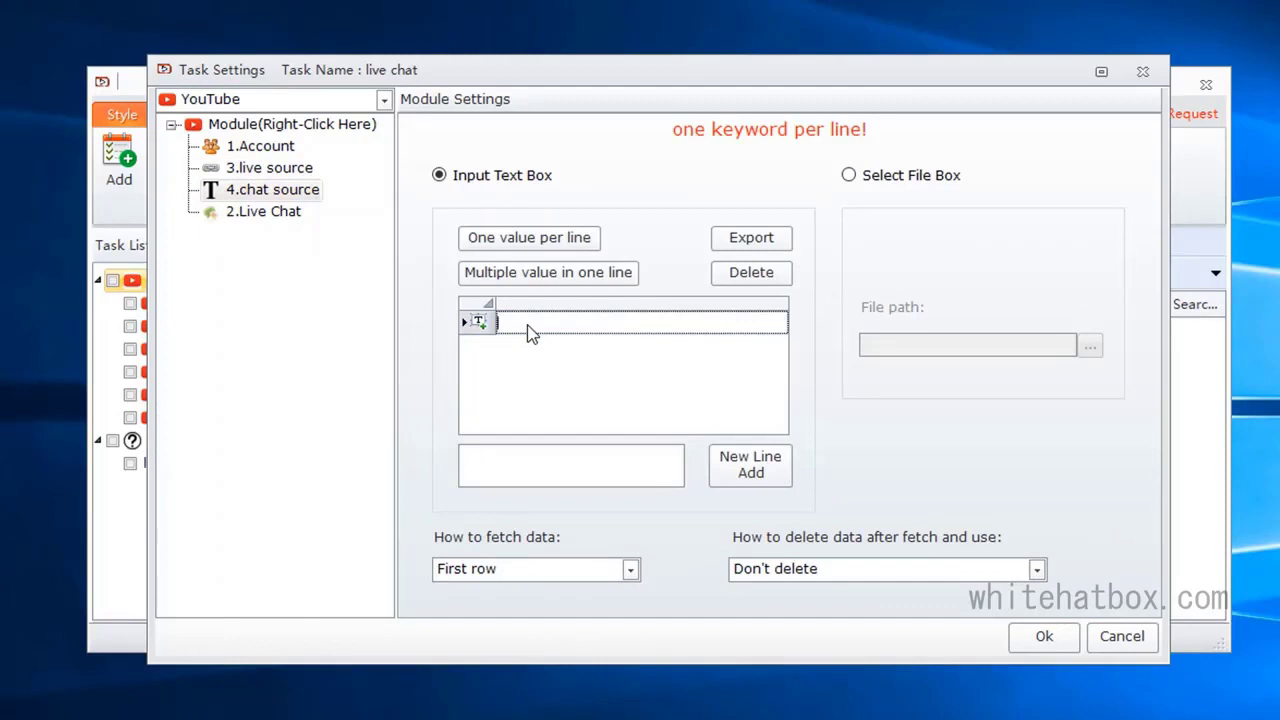
pyautogui.press('super+period')
pyautogui.click(531, 460)
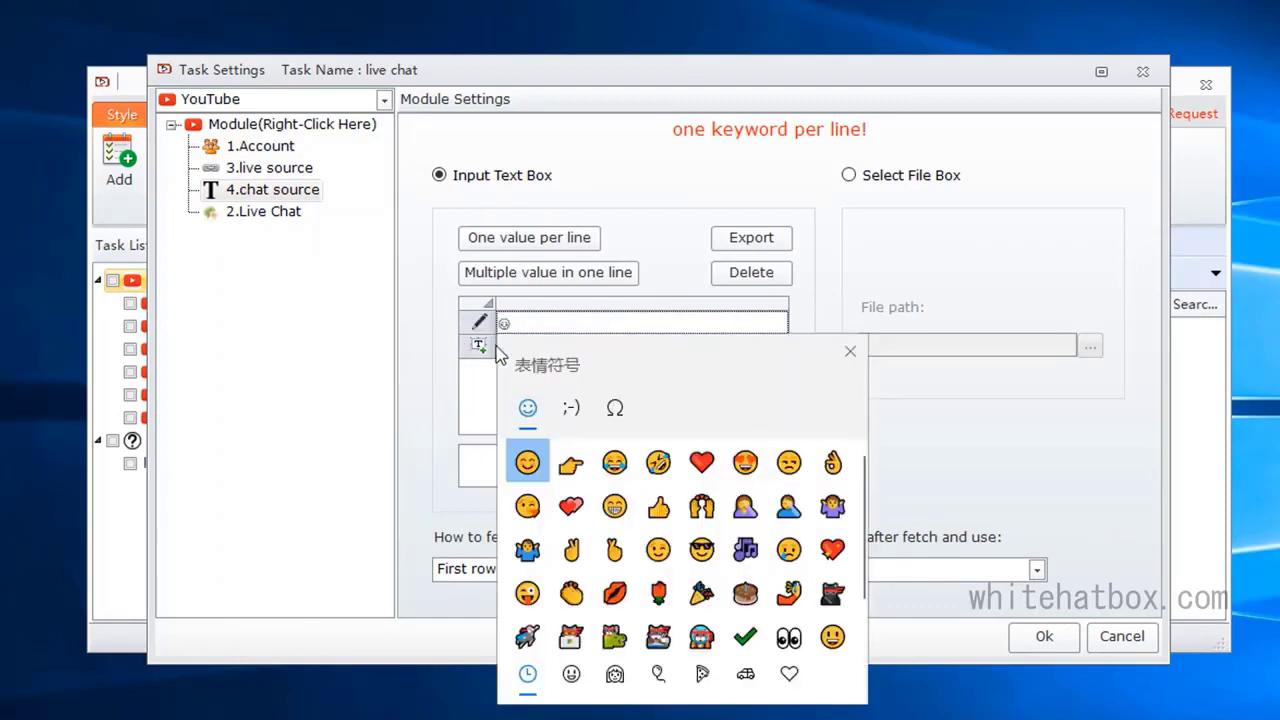
pyautogui.click(516, 347)
pyautogui.click(517, 345)
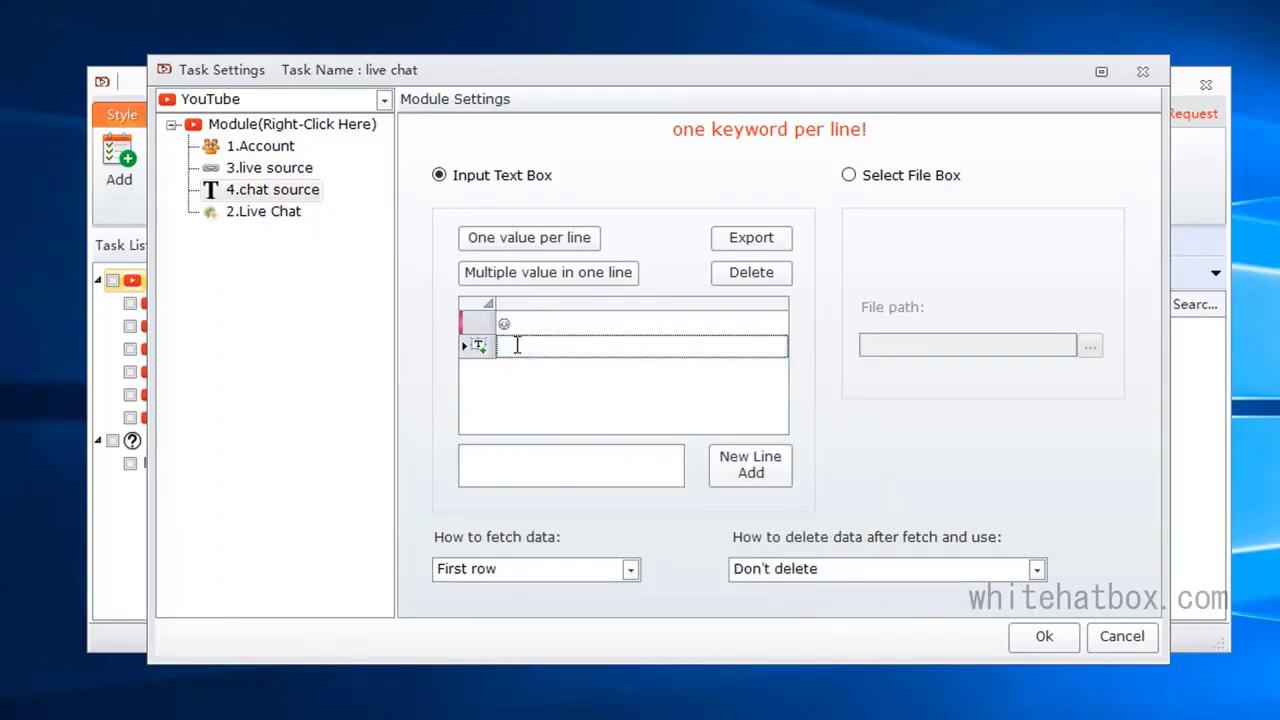
pyautogui.press('super+period')
pyautogui.click(614, 530)
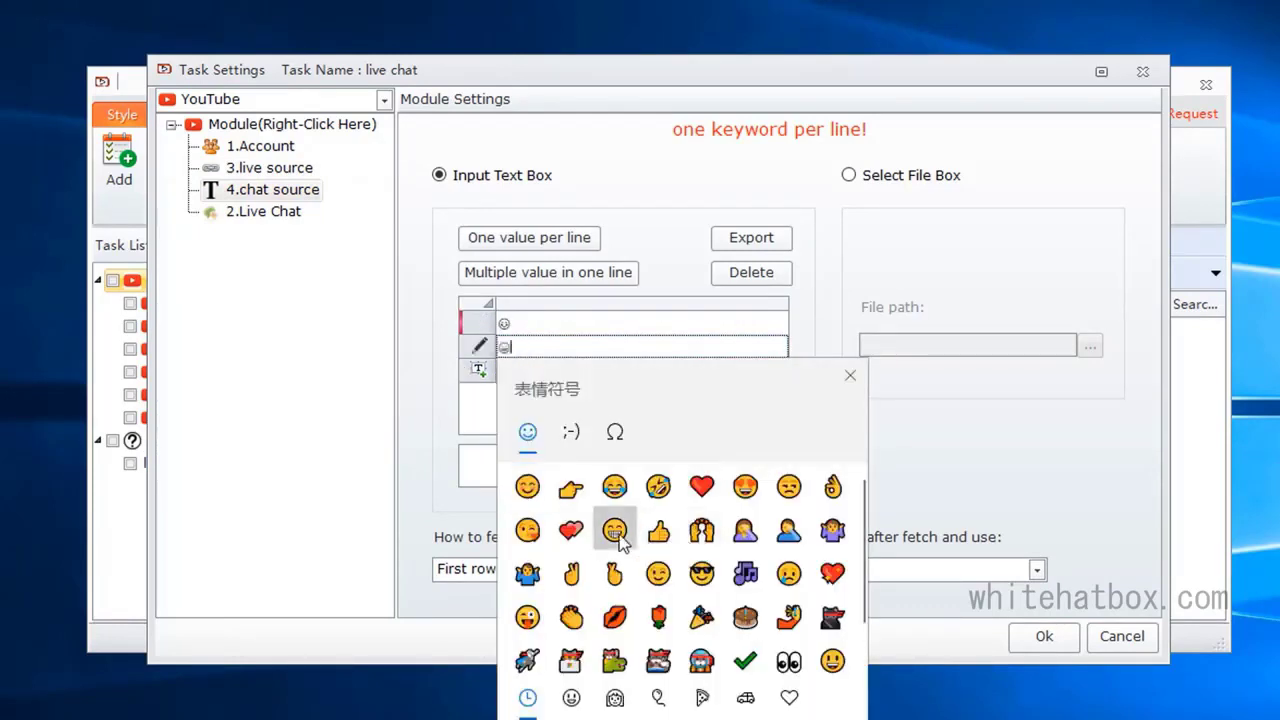
pyautogui.press('Escape')
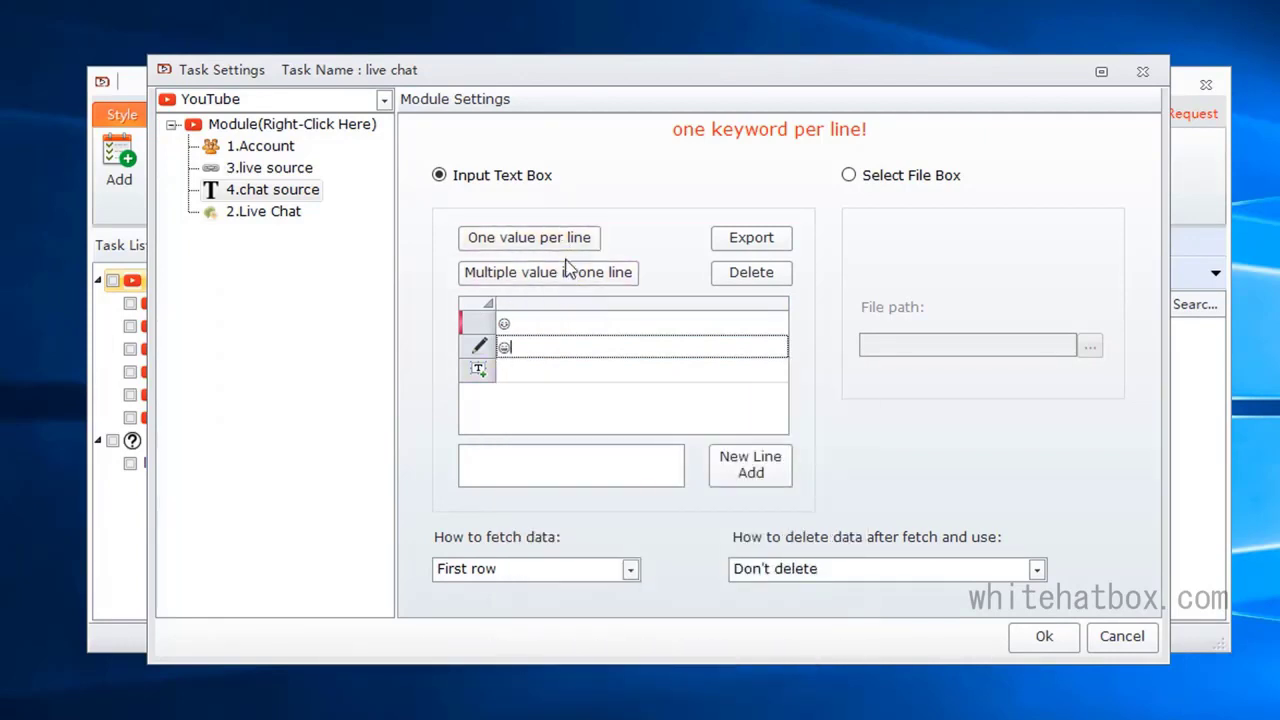
# Step: Set the Live Chat message interval to 5 seconds, allow the same data to run again, and save the task
pyautogui.click(270, 212)
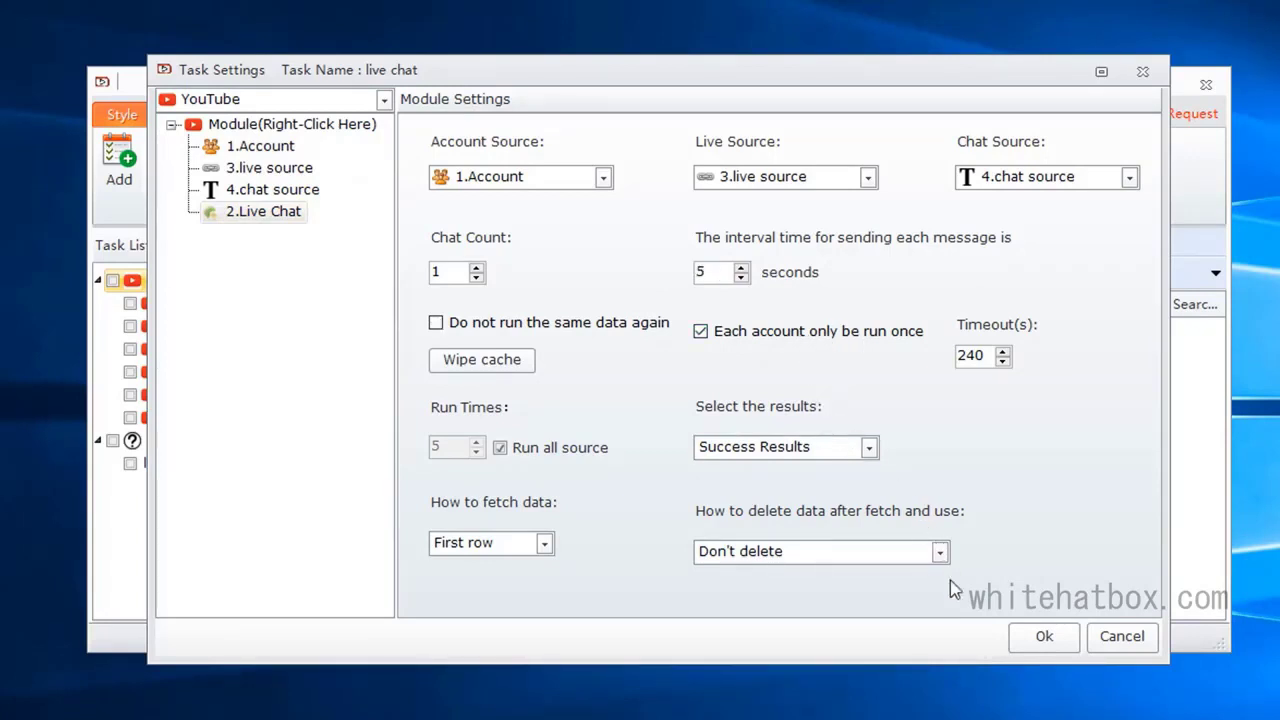
pyautogui.click(1037, 638)
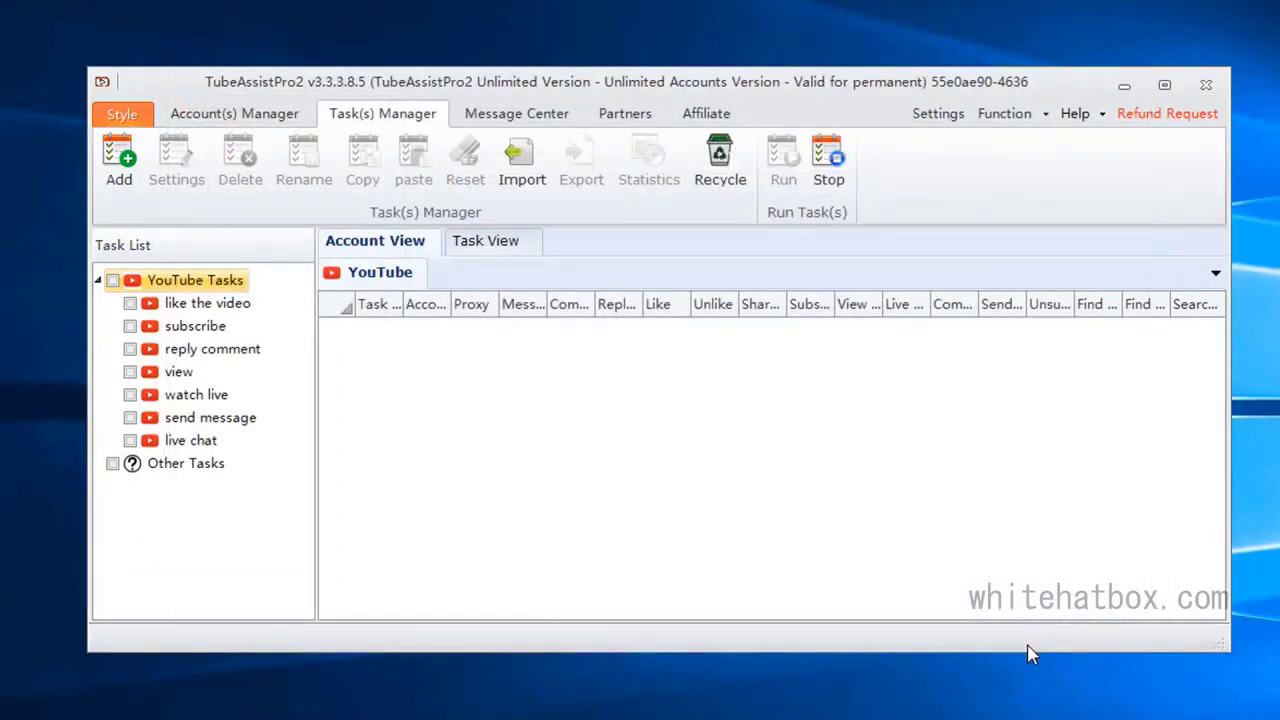
# Step: Check the watch live, send message and live chat tasks in the task list
pyautogui.click(146, 394)
pyautogui.click(146, 417)
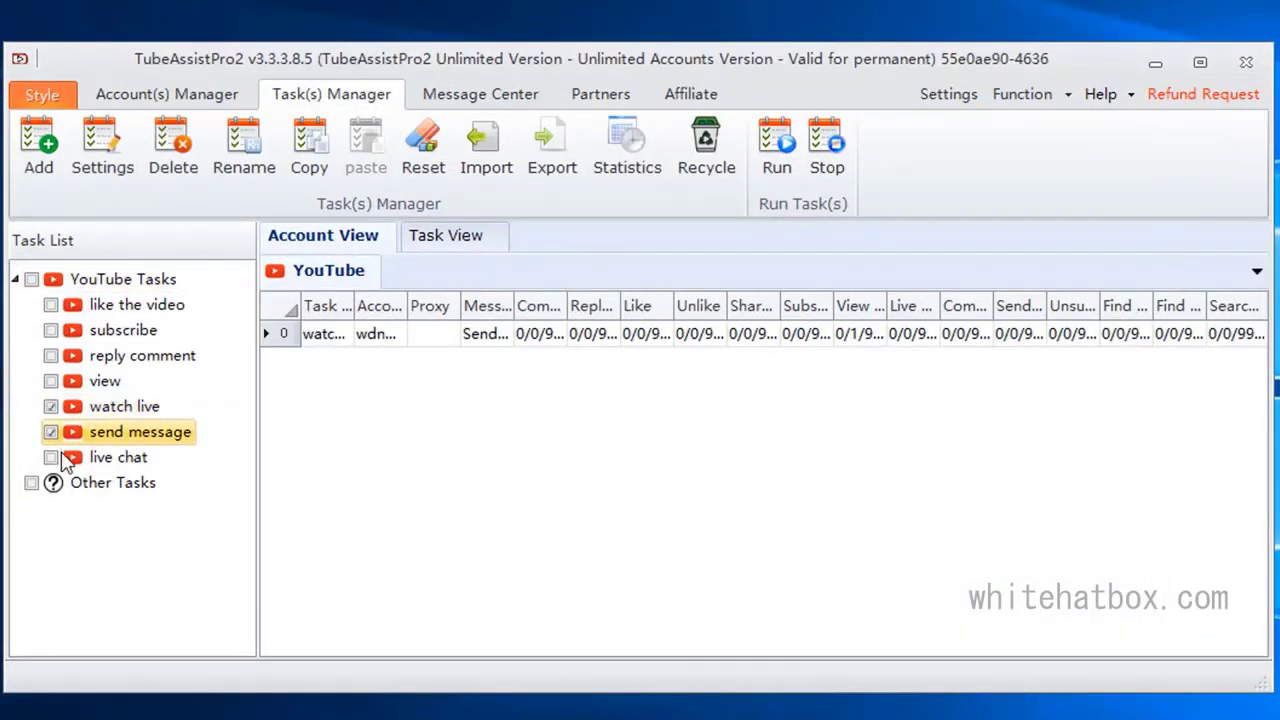
pyautogui.click(146, 440)
# Step: Set the task running thread to 3 in the program settings and save
pyautogui.click(946, 95)
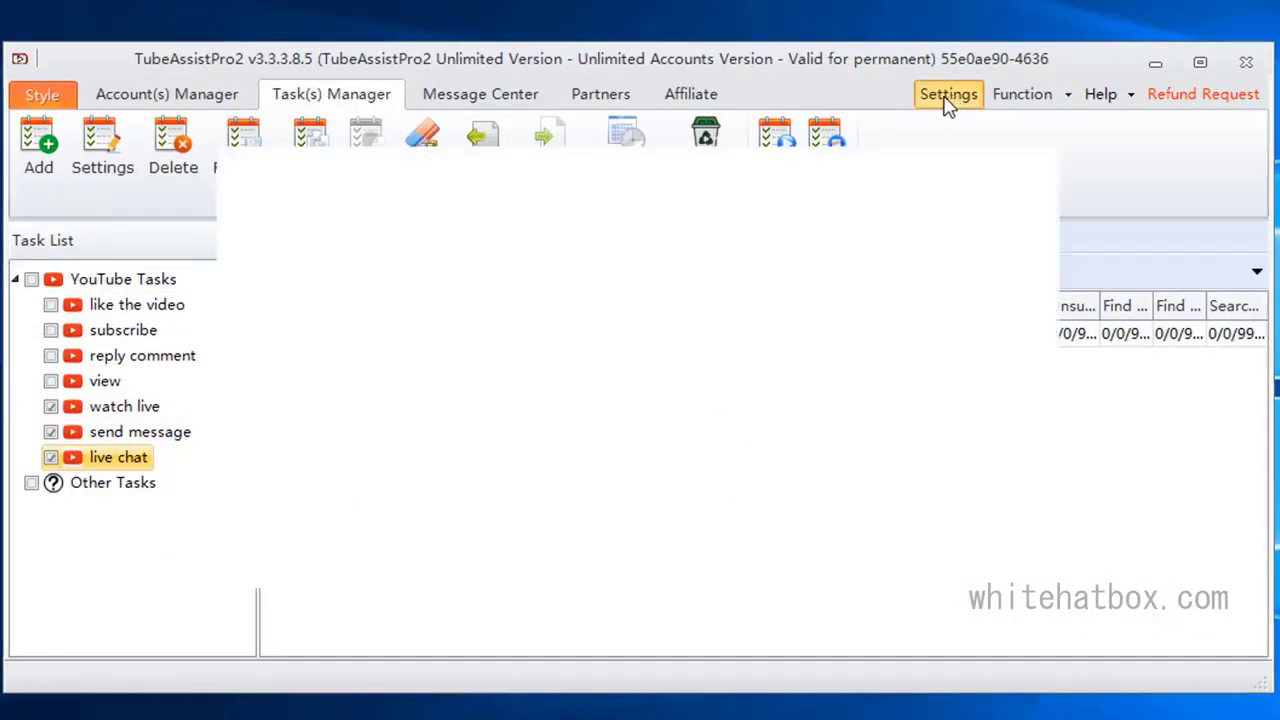
pyautogui.doubleClick(790, 234)
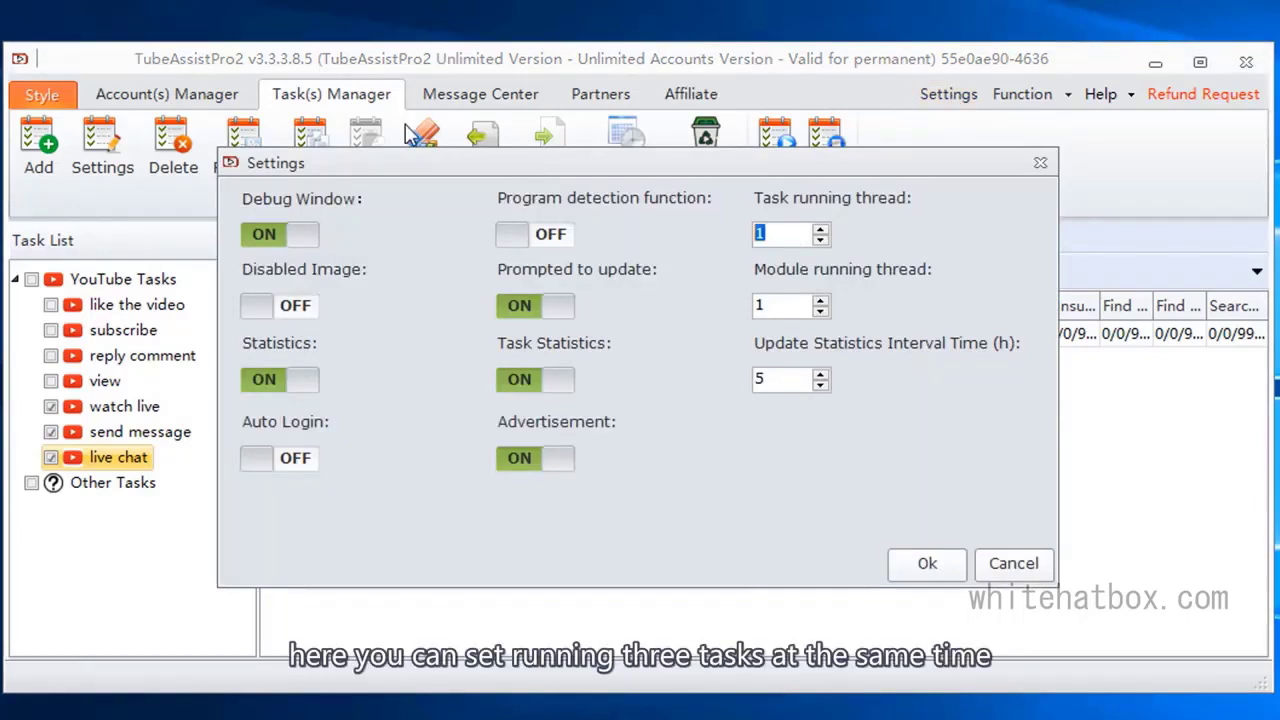
pyautogui.write('3')
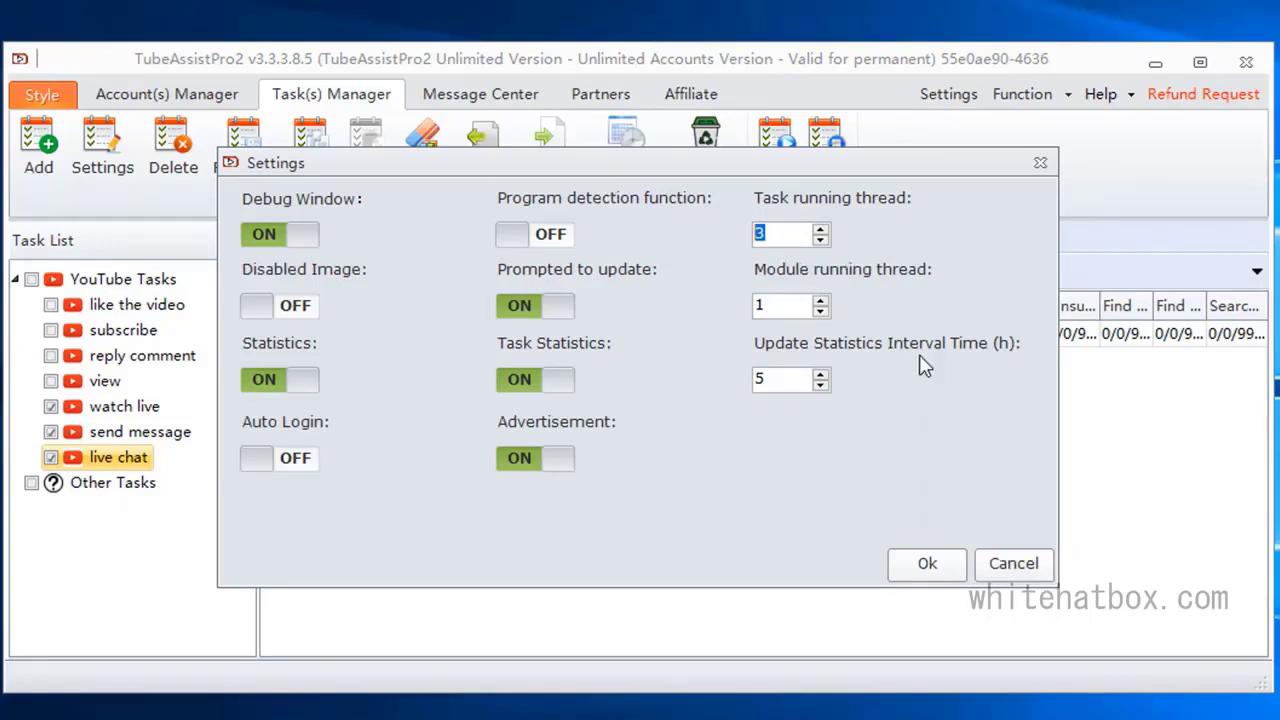
pyautogui.click(927, 563)
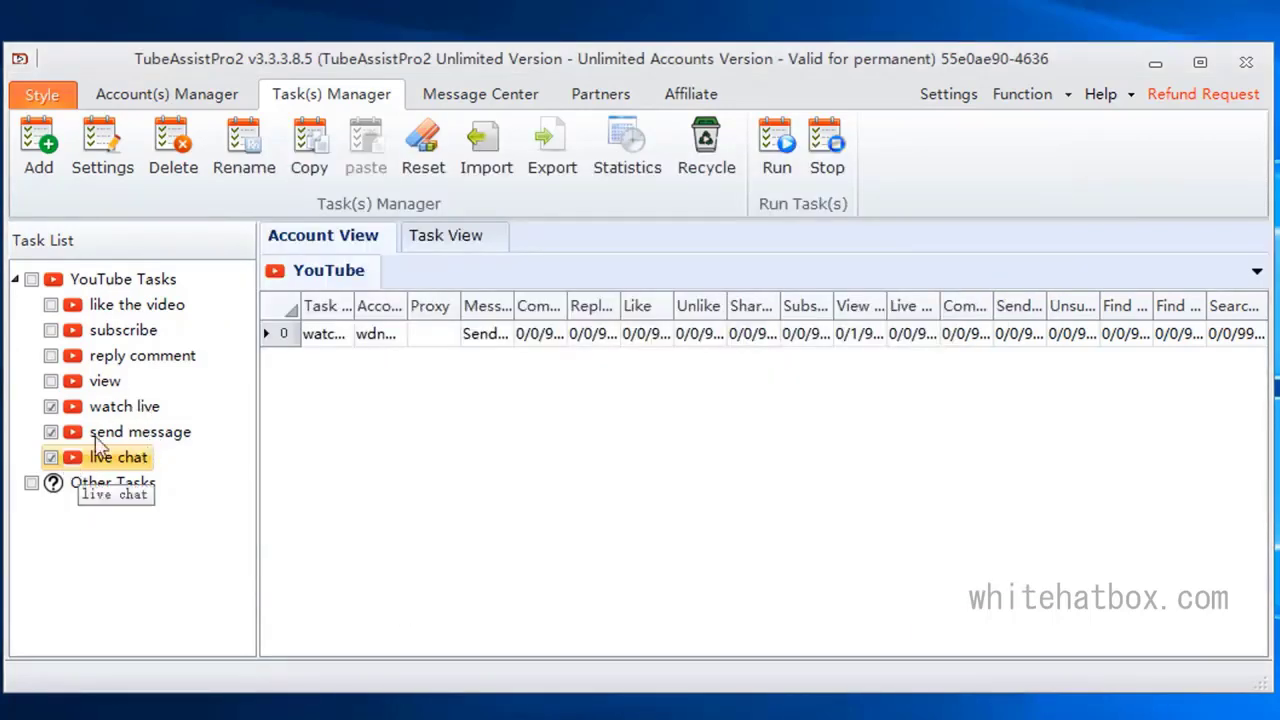
# Step: Uncheck the send message and live chat tasks and run only the watch live task now, one time
pyautogui.click(51, 431)
pyautogui.click(51, 457)
pyautogui.click(123, 406)
pyautogui.click(772, 160)
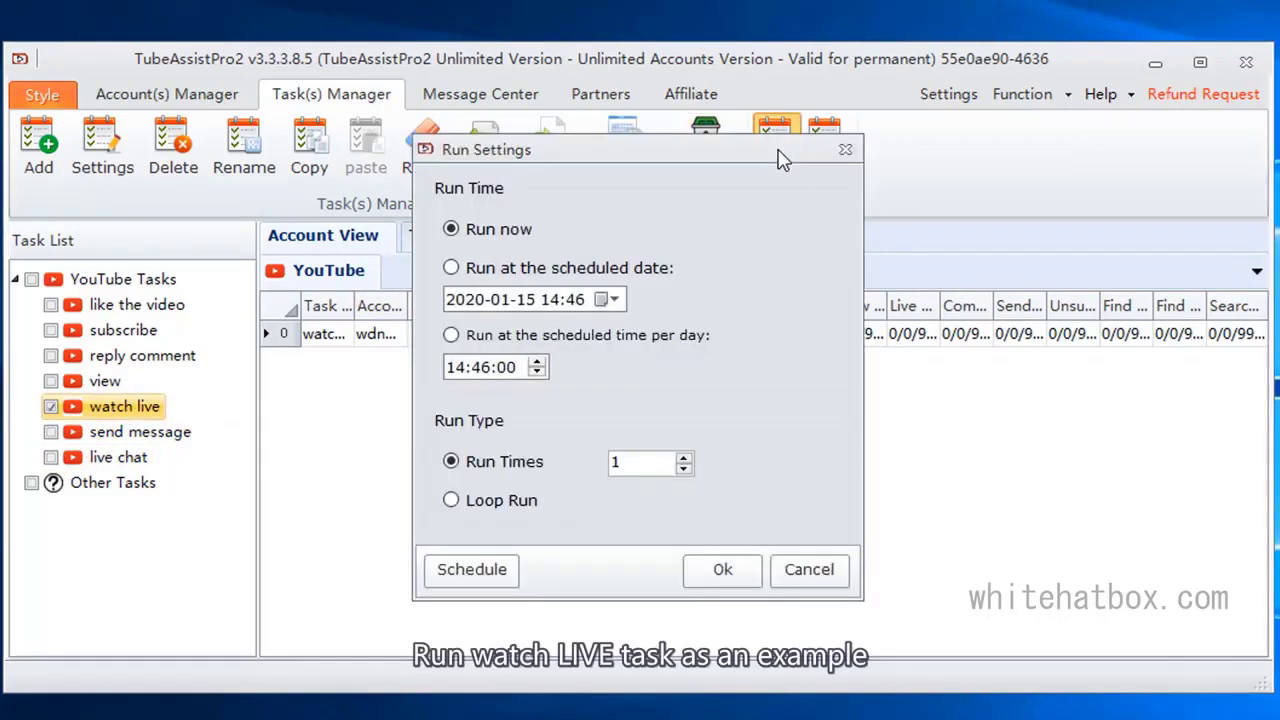
pyautogui.click(723, 572)
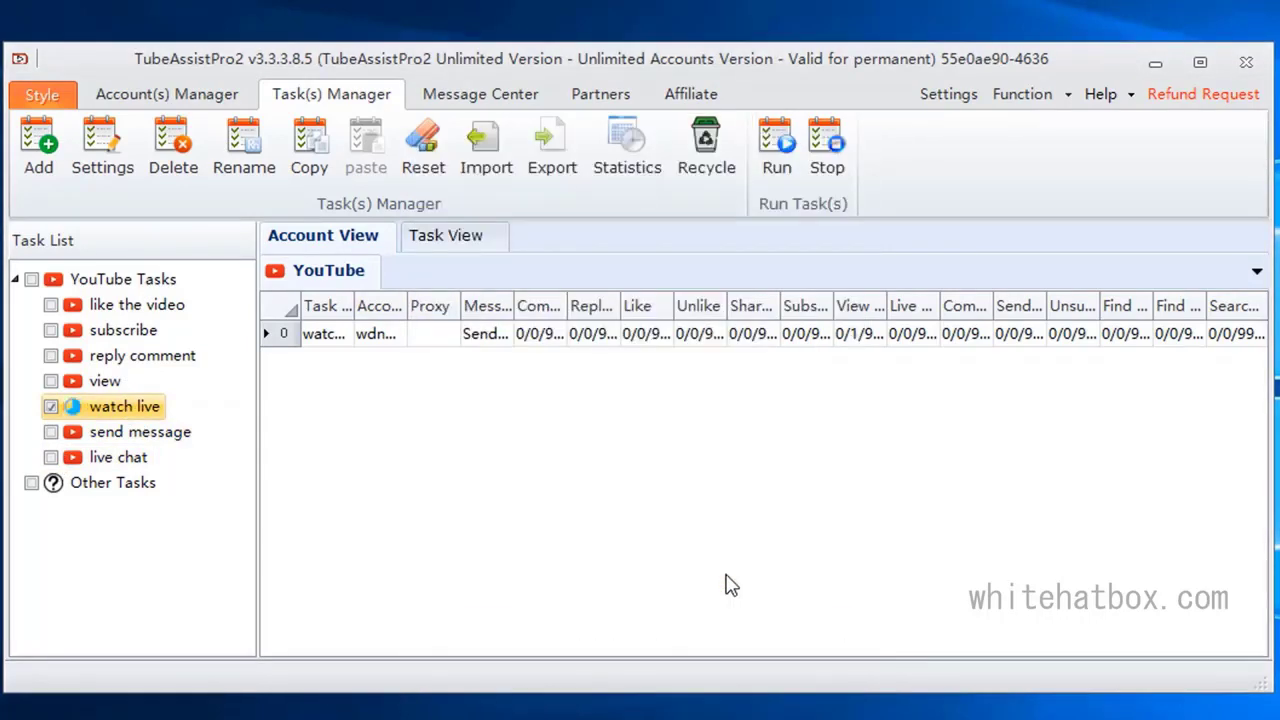